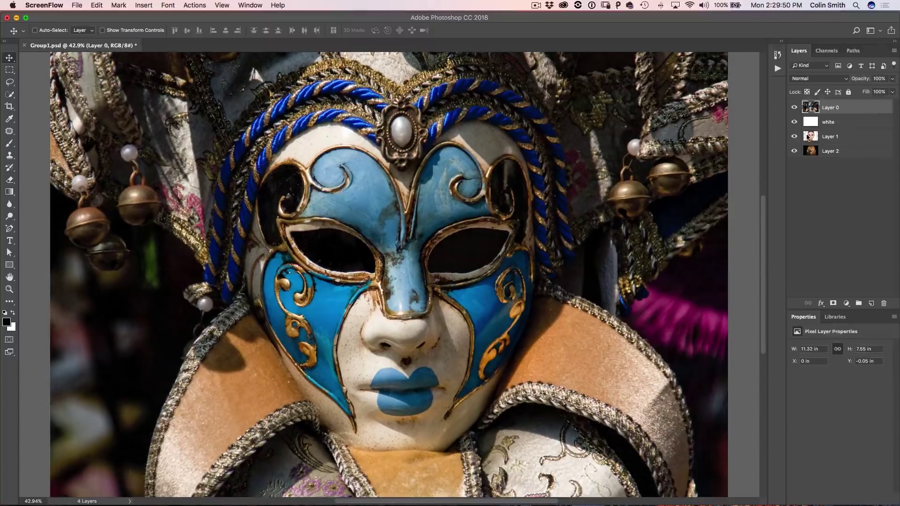
- Erase a freehand stroke across the masked face on Layer 0 with a 175 px eraser
left_click(794, 108)
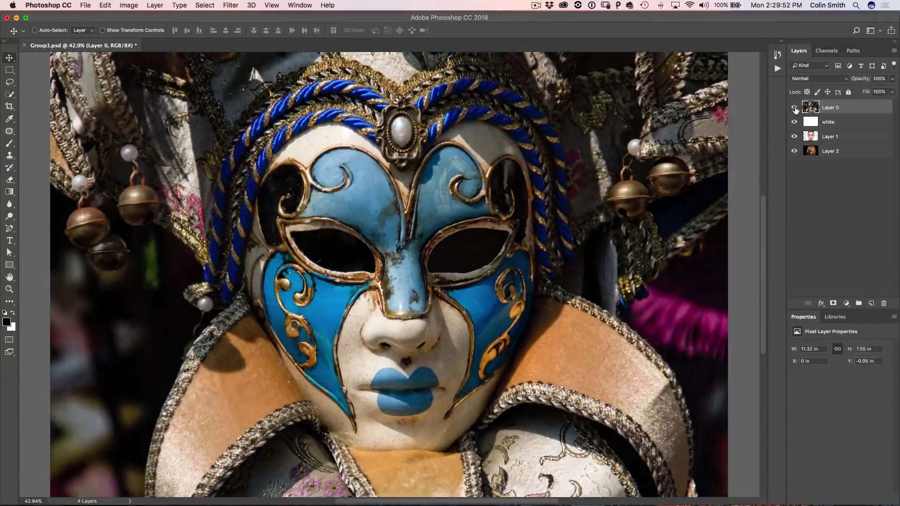
left_click(794, 109)
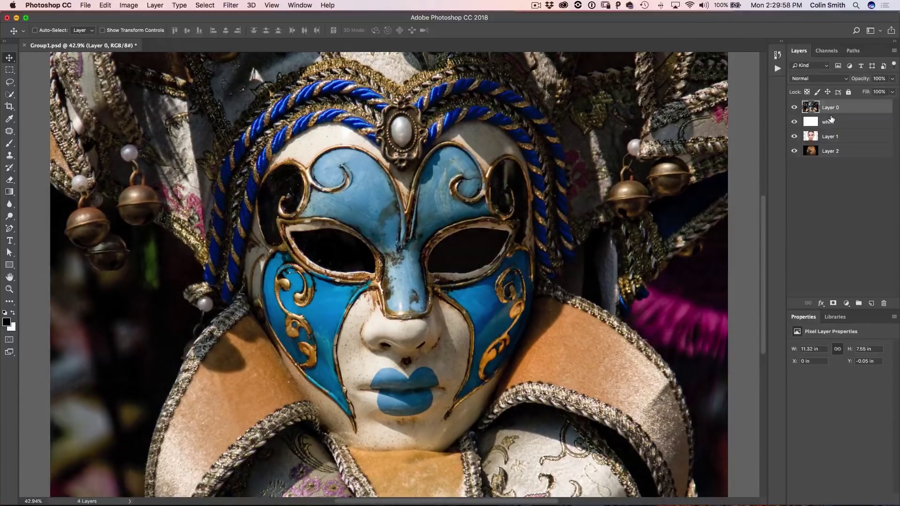
key("e")
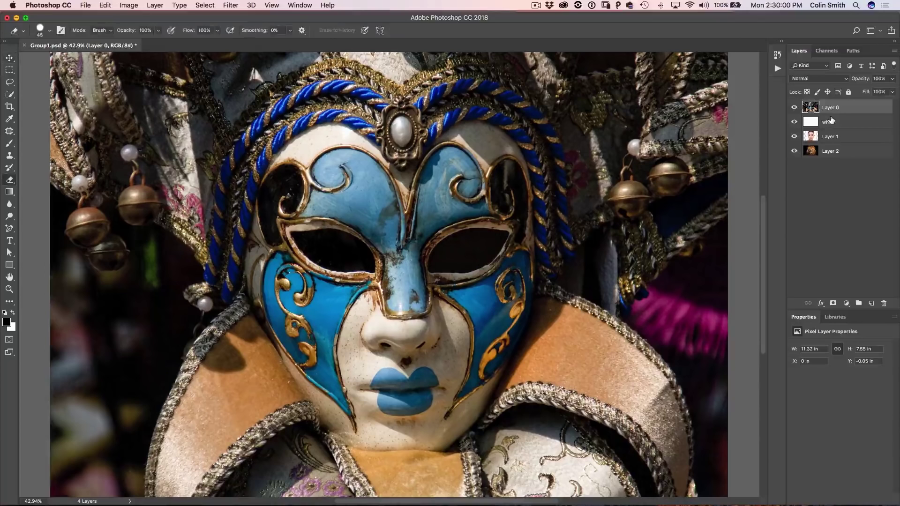
key("bracketright")
key("bracketright")
key("bracketright")
key("bracketright")
key("bracketright")
key("bracketright")
key("bracketright")
key("bracketright")
key("bracketright")
mouse_move(340, 243)
left_mouse_down()
mouse_move(304, 246)
mouse_move(401, 218)
mouse_move(484, 165)
mouse_move(494, 239)
mouse_move(454, 343)
mouse_move(378, 274)
left_mouse_up()
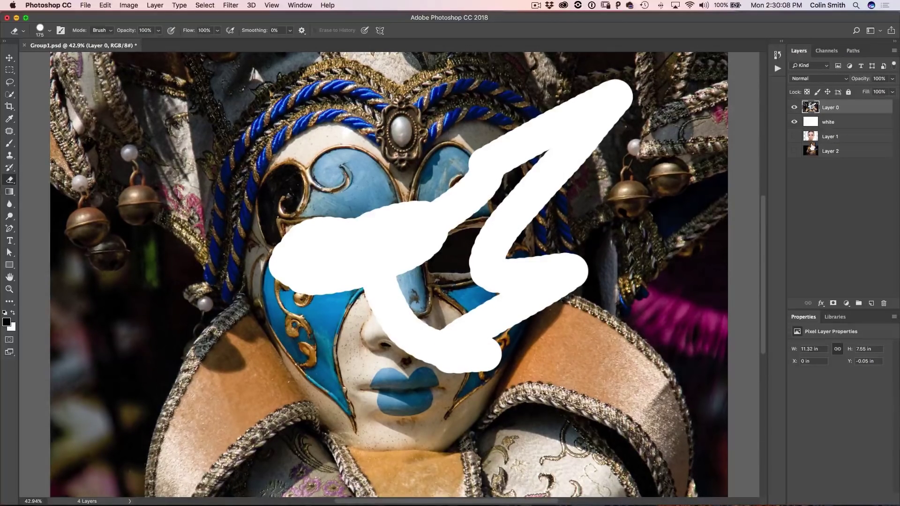
- Erase more of Layer 0 around the forehead with the white layer hidden, and undo the erasing
left_click(793, 122)
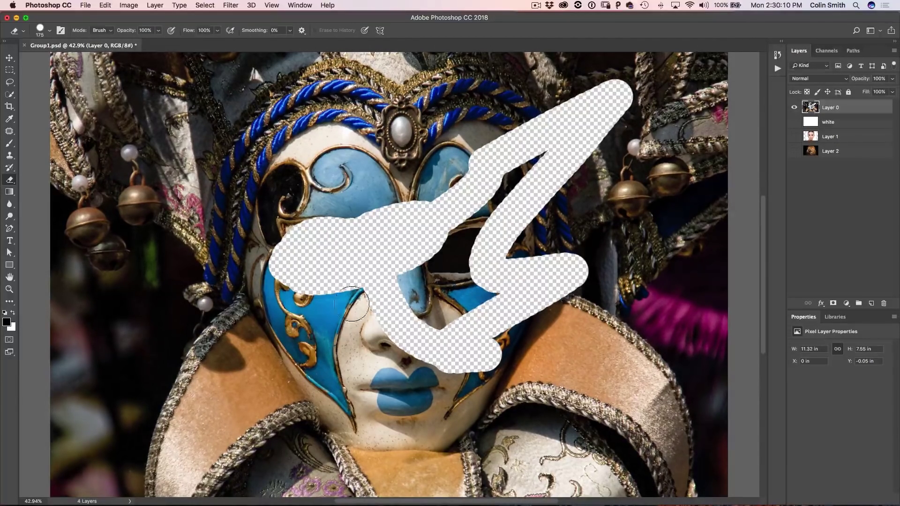
mouse_move(270, 241)
left_mouse_down()
mouse_move(320, 128)
mouse_move(522, 63)
mouse_move(461, 126)
mouse_move(503, 183)
left_mouse_up()
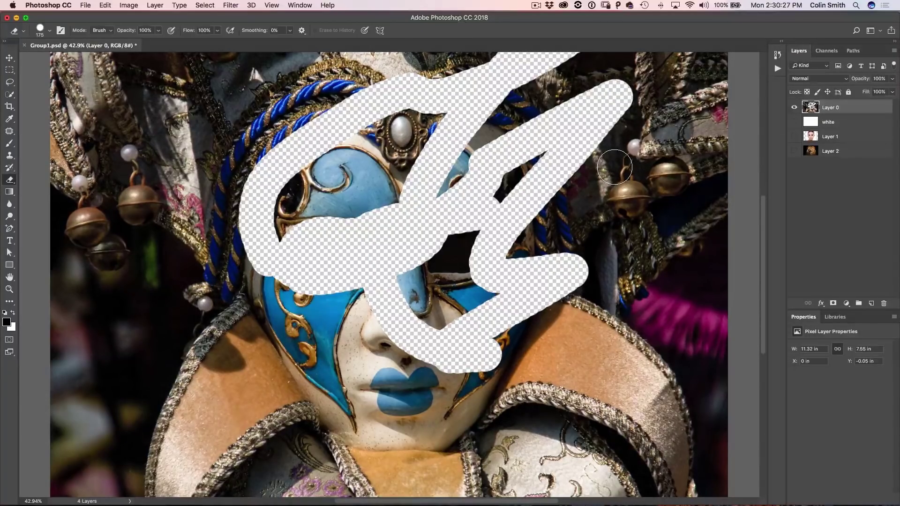
key("super+z")
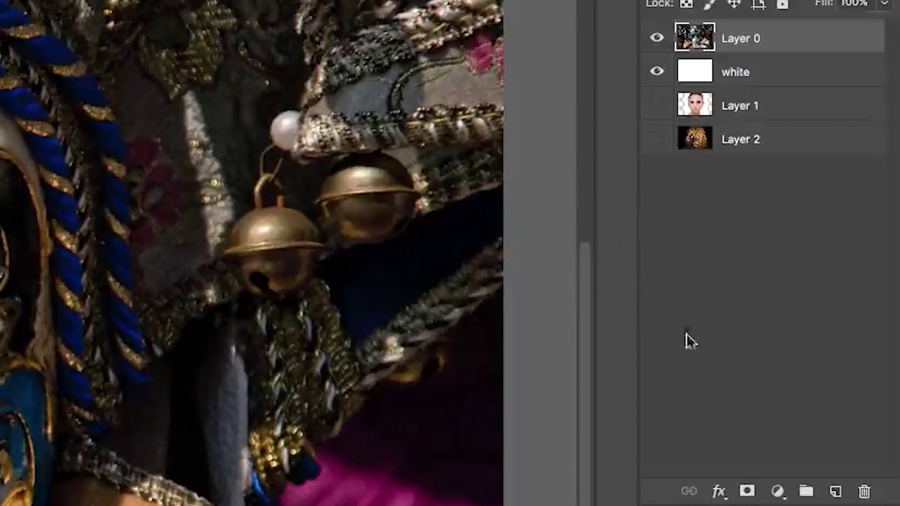
- Add a white layer mask to Layer 0 and set the layer thumbnails to the largest size
left_click(745, 490)
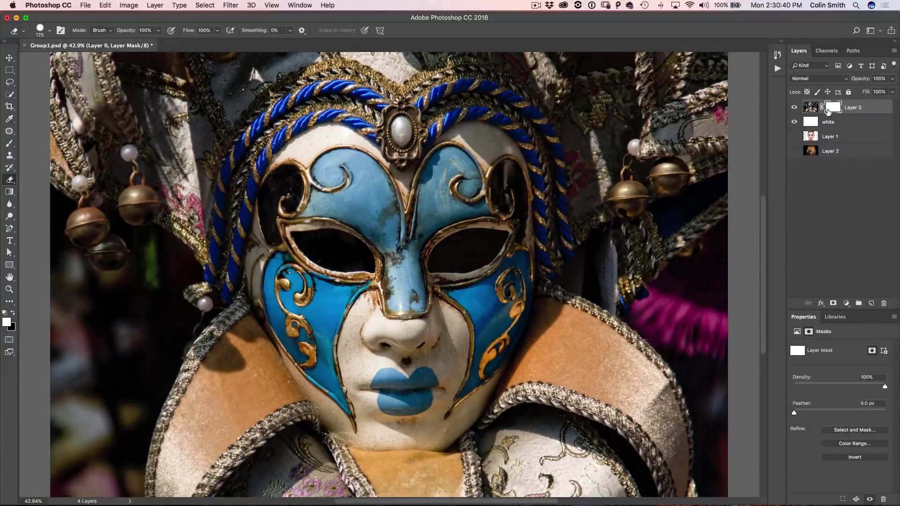
left_click(893, 52)
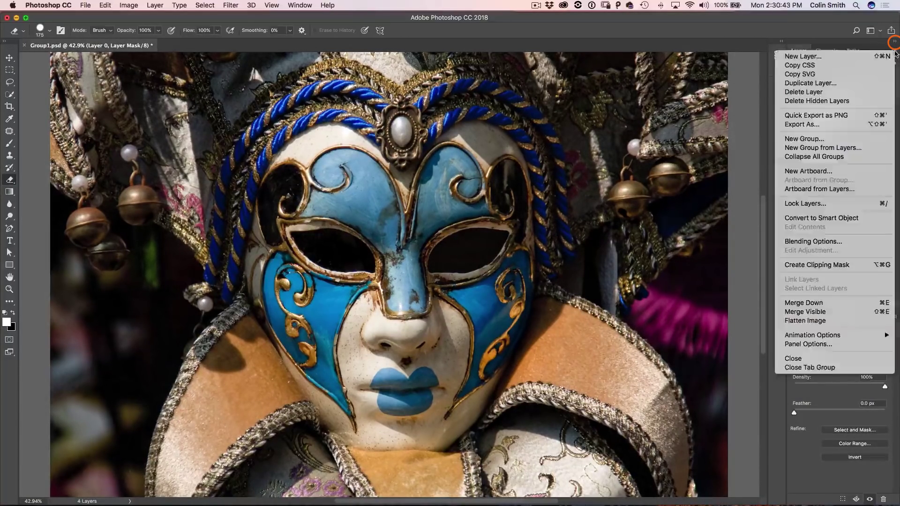
left_click(808, 344)
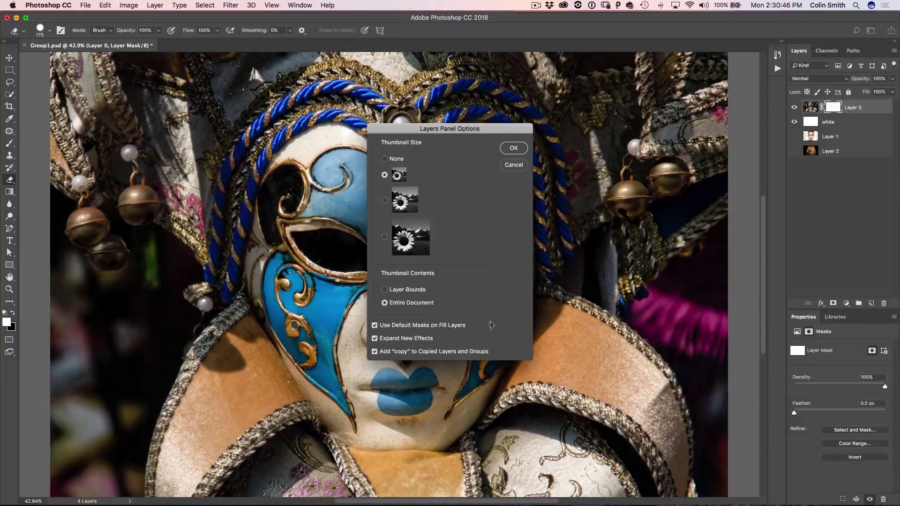
left_click(514, 148)
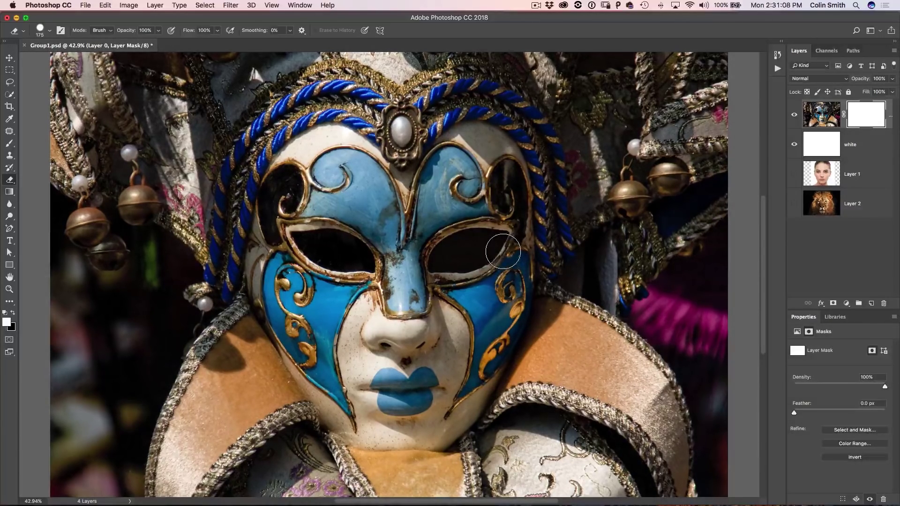
- Paint black on Layer 0's mask with a soft 700 px brush to hide most of the face, turning off the white layer
key("x")
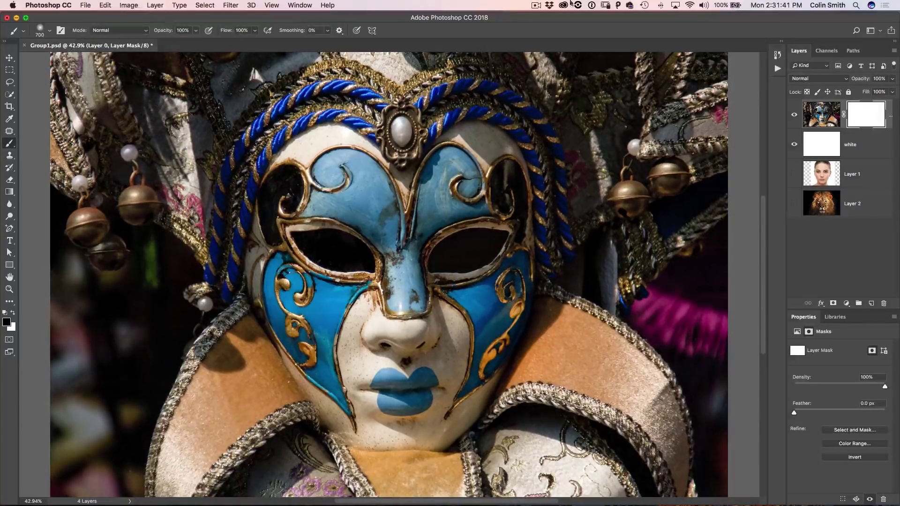
left_click(817, 112)
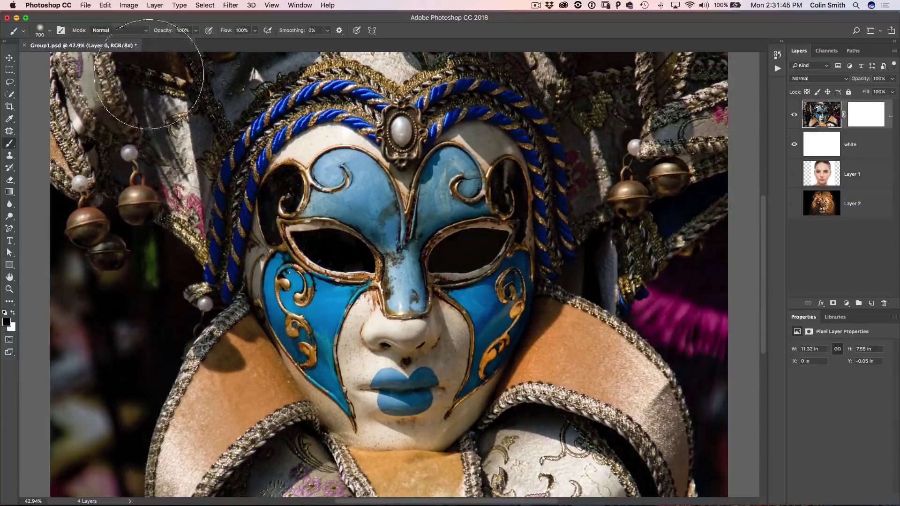
left_click(863, 117)
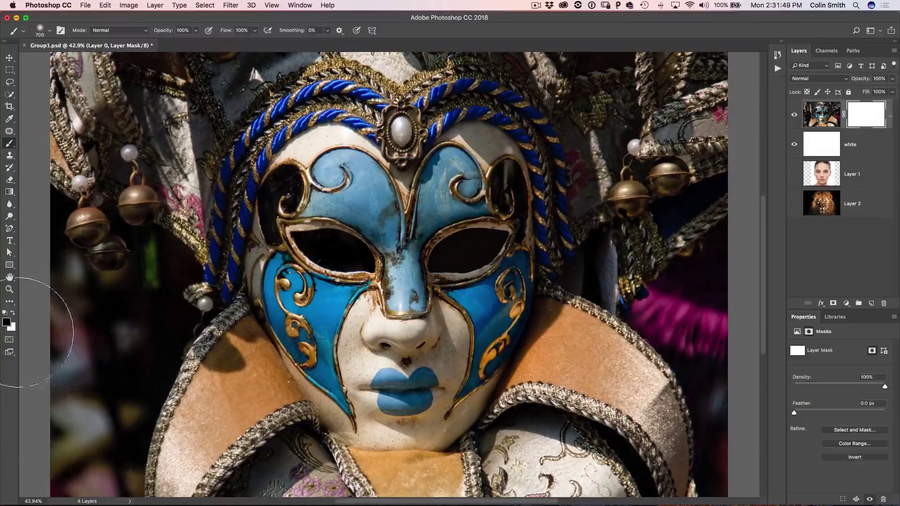
left_click(7, 322)
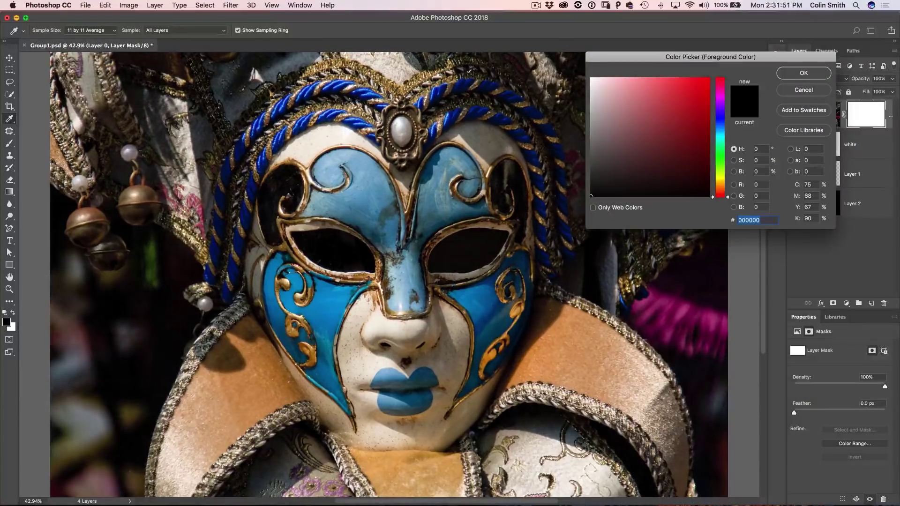
left_click(802, 89)
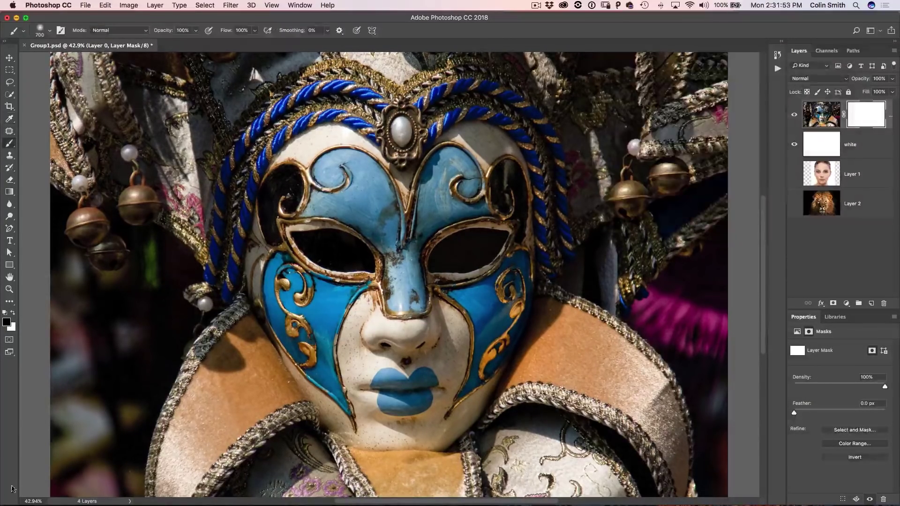
mouse_move(174, 279)
left_mouse_down()
mouse_move(511, 122)
mouse_move(197, 340)
mouse_move(465, 206)
mouse_move(446, 225)
mouse_move(439, 270)
mouse_move(502, 271)
mouse_move(604, 232)
left_mouse_up()
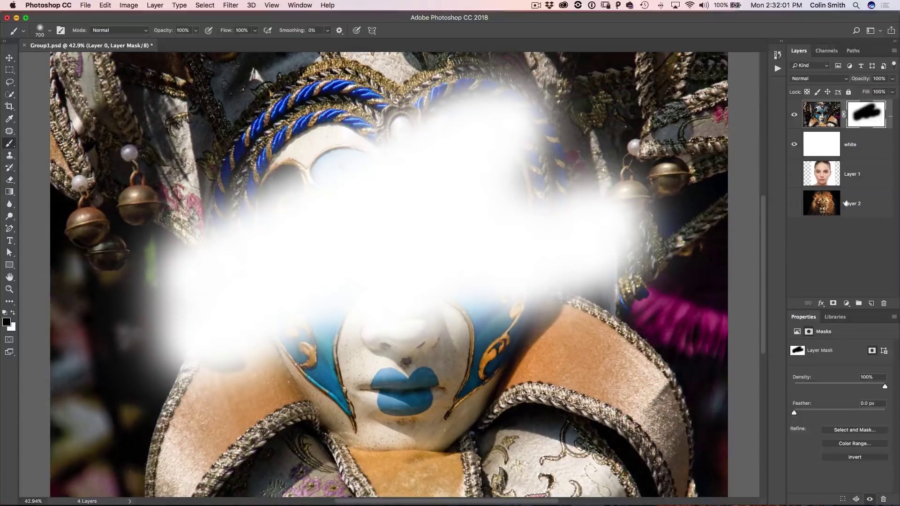
left_click(794, 145)
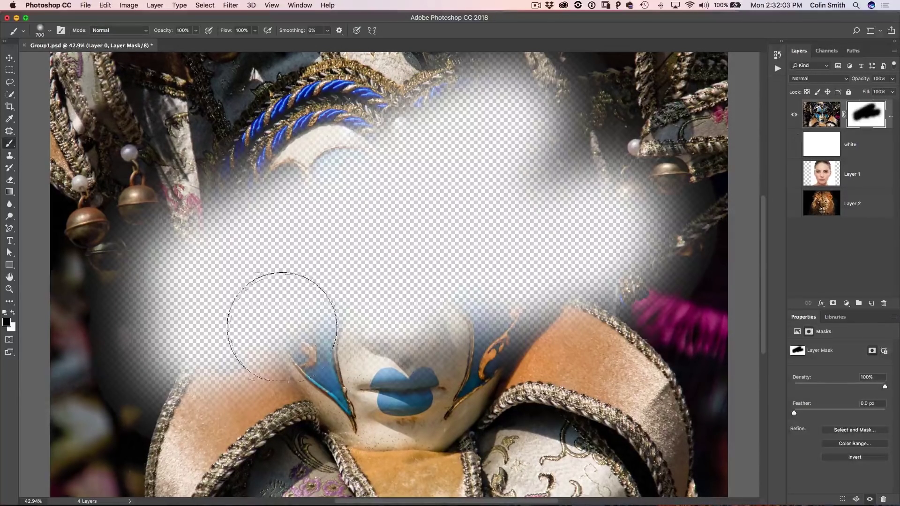
mouse_move(122, 157)
left_mouse_down()
mouse_move(117, 141)
mouse_move(135, 211)
mouse_move(258, 243)
mouse_move(478, 366)
mouse_move(628, 337)
mouse_move(660, 305)
left_mouse_up()
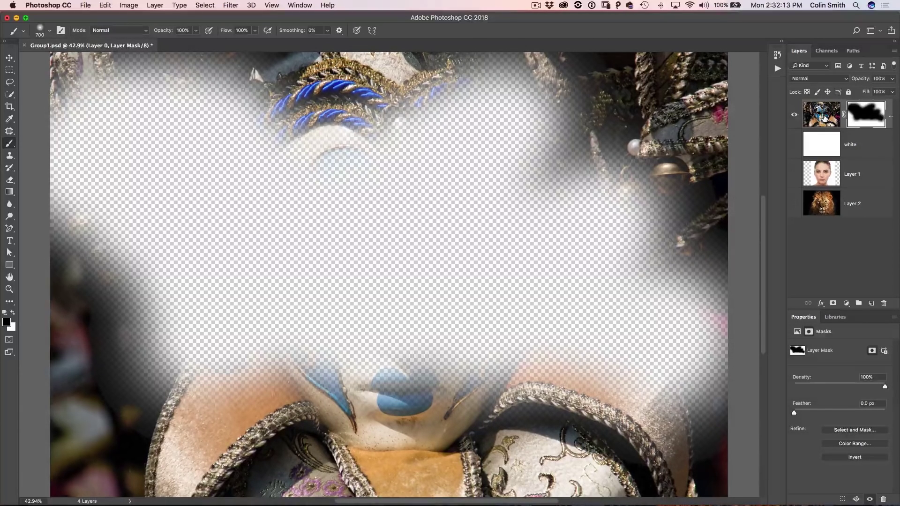
- Paint white on Layer 0's mask to bring back the hidden face and headdress, and show the white layer again
key("x")
mouse_move(151, 231)
left_mouse_down()
mouse_move(322, 151)
mouse_move(457, 101)
mouse_move(360, 220)
mouse_move(524, 197)
mouse_move(646, 299)
mouse_move(675, 375)
mouse_move(440, 262)
mouse_move(90, 209)
mouse_move(244, 122)
left_mouse_up()
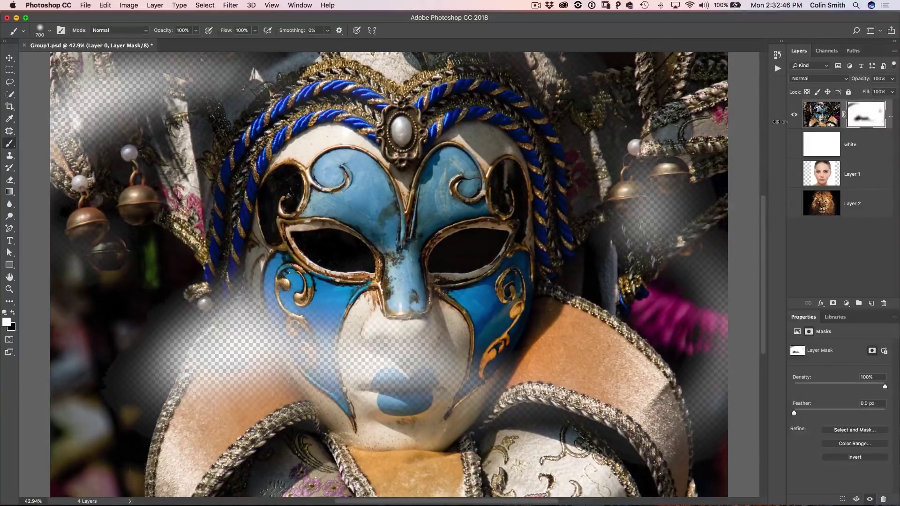
left_click(793, 144)
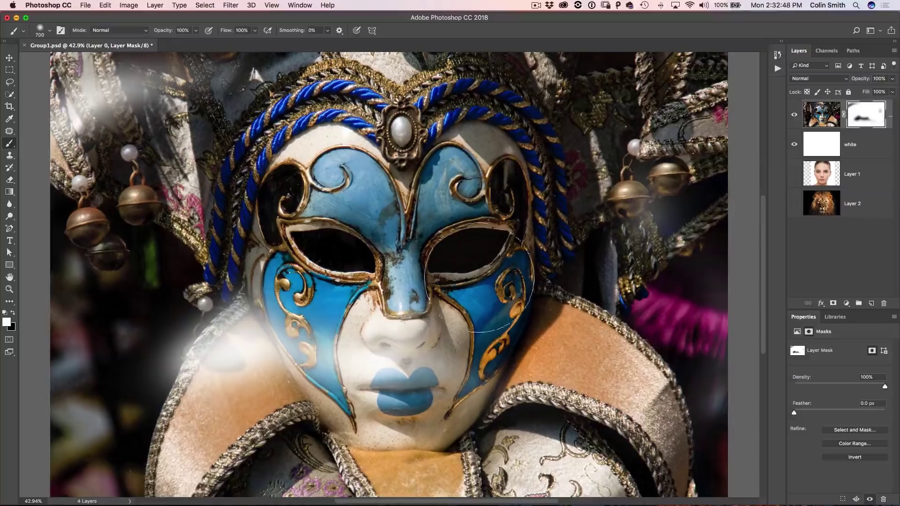
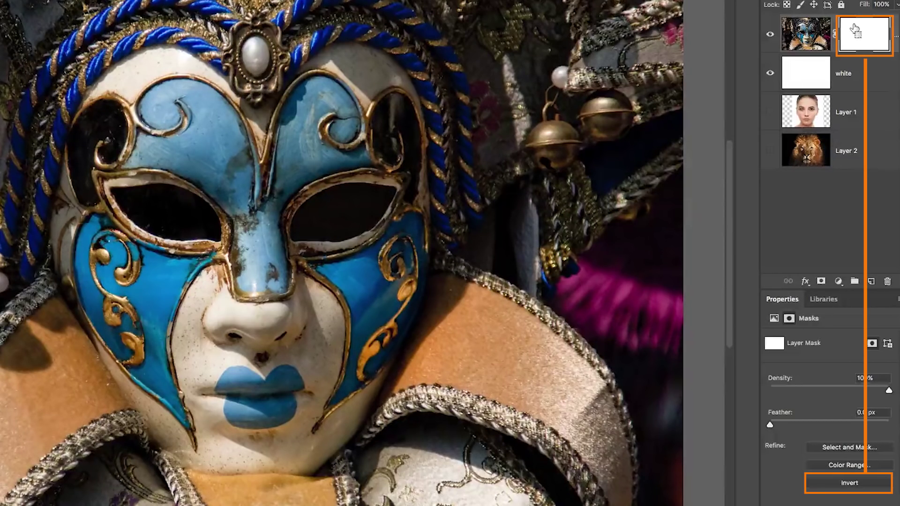
- Invert Layer 0's mask to black and invert it back to white
key("ctrl+i")
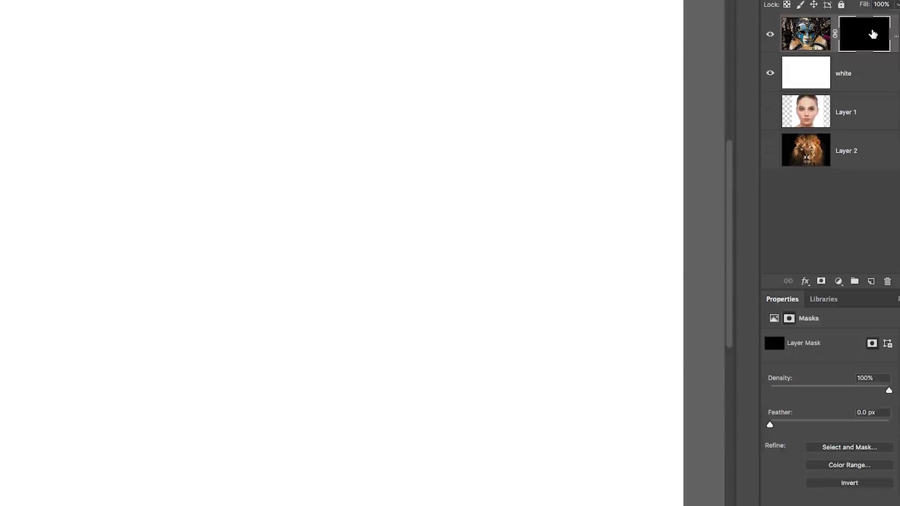
key("ctrl+i")
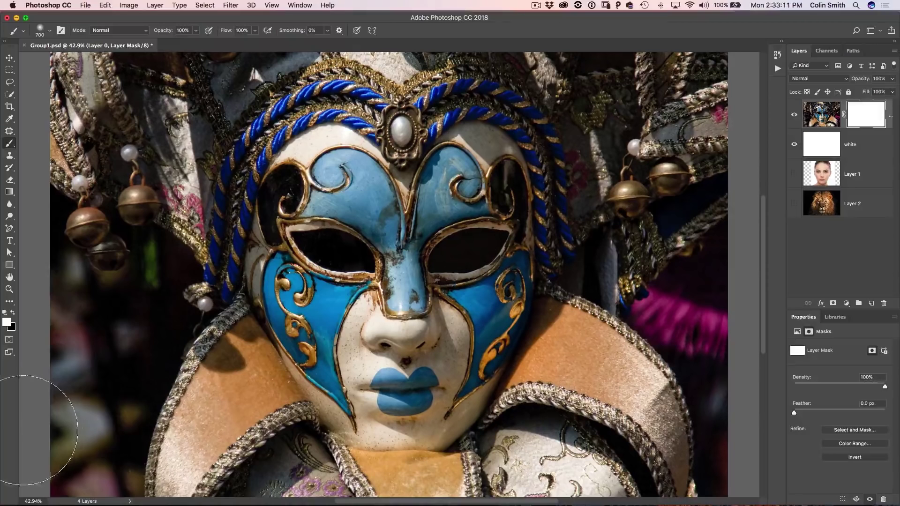
- Set the foreground color to grey with 50% brightness and fill Layer 0's mask with it
left_click(7, 322)
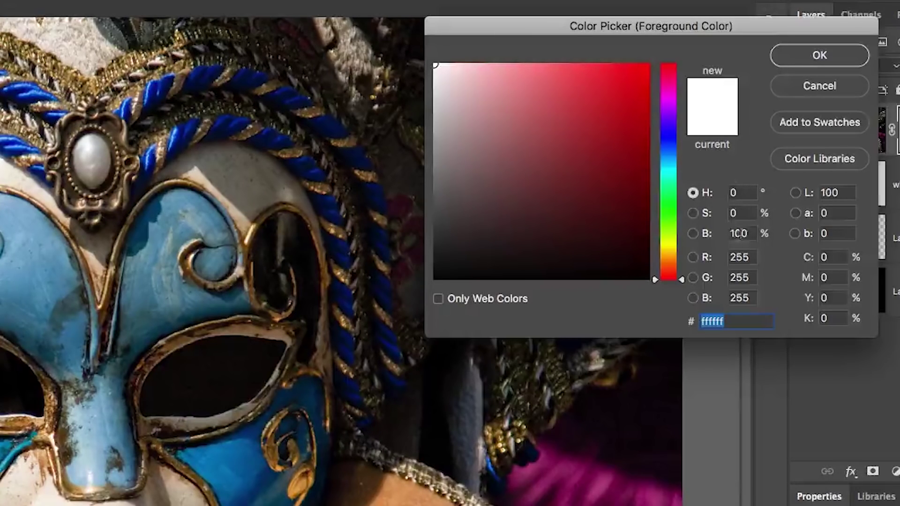
left_click(759, 171)
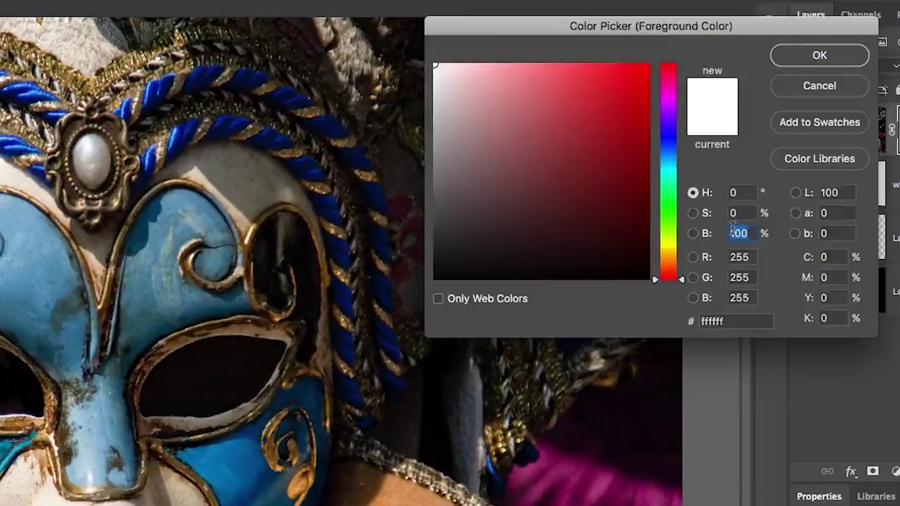
type("50")
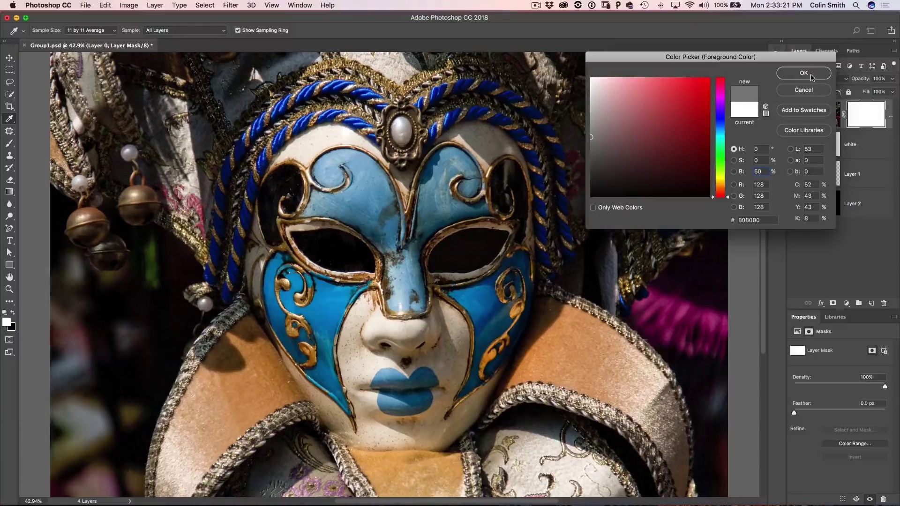
left_click(834, 65)
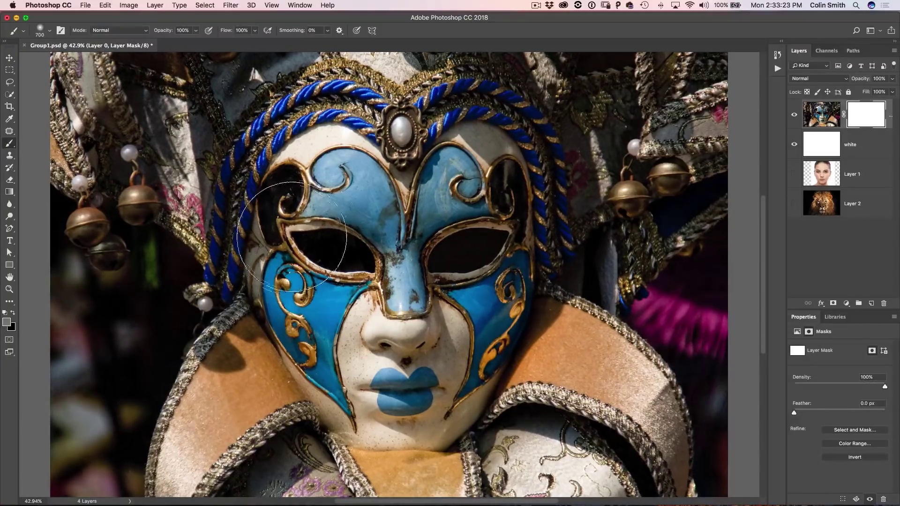
mouse_move(187, 276)
left_mouse_down()
mouse_move(319, 205)
mouse_move(164, 258)
mouse_move(304, 94)
mouse_move(211, 328)
mouse_move(412, 197)
mouse_move(515, 225)
mouse_move(656, 188)
mouse_move(679, 94)
mouse_move(525, 103)
mouse_move(665, 70)
mouse_move(665, 248)
mouse_move(751, 98)
left_mouse_up()
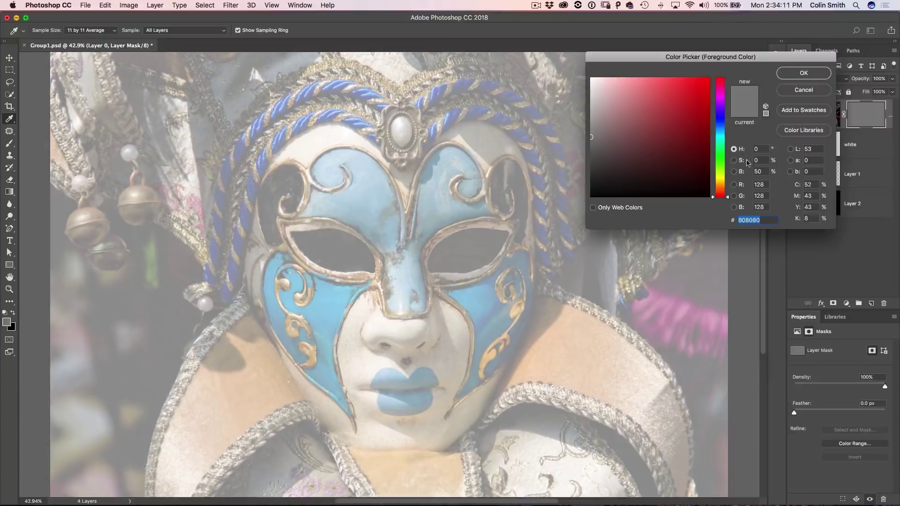
- Set the foreground color's brightness to 10% and fill Layer 0's mask with that dark grey
left_click(763, 171)
type("10")
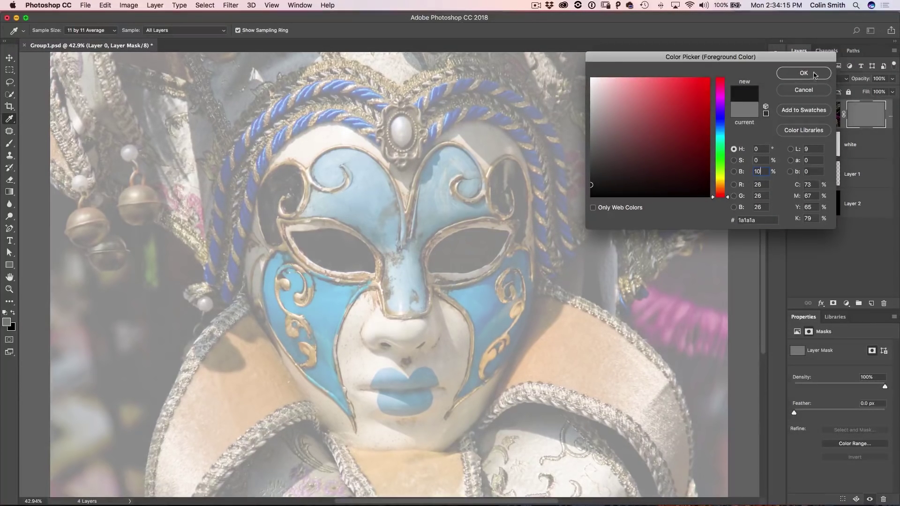
left_click(803, 74)
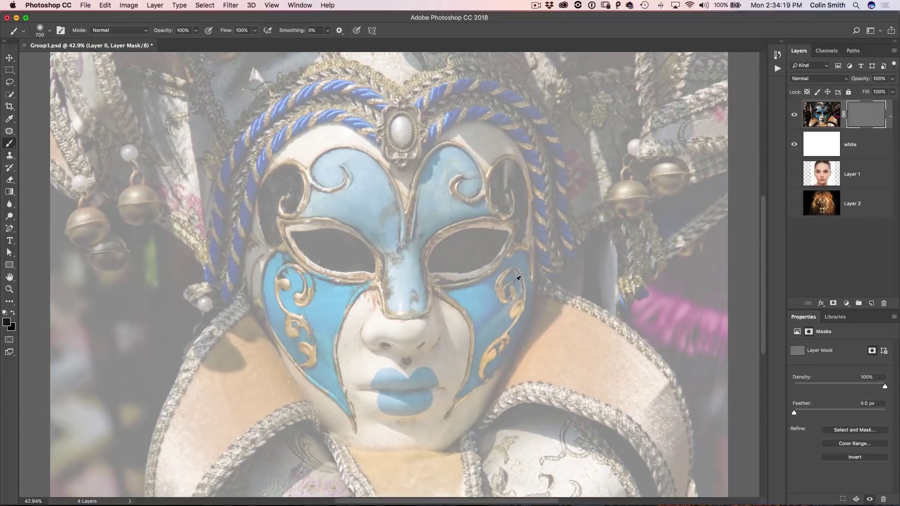
key("alt+BackSpace")
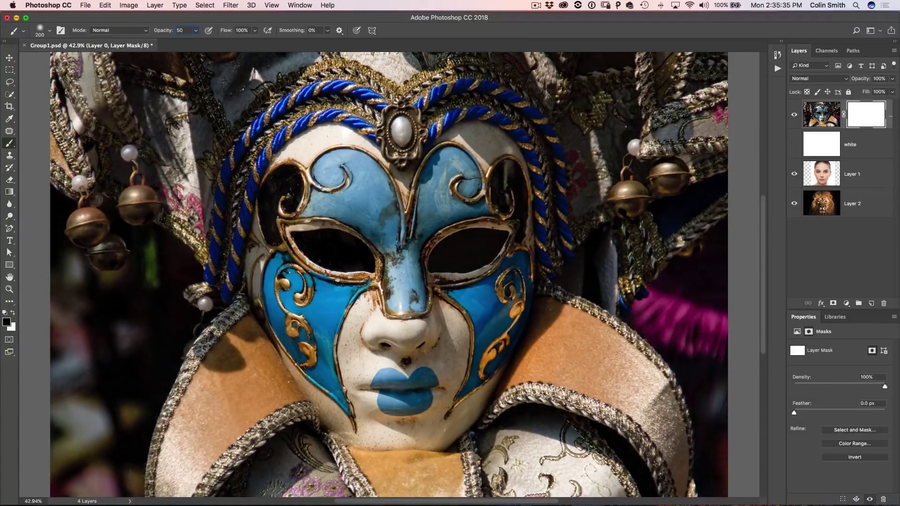
- Paint overlapping black strokes at 50% opacity with a soft 200 px brush across the forehead and headdress on Layer 0's mask
mouse_move(216, 171)
left_mouse_down()
mouse_move(171, 233)
mouse_move(180, 237)
mouse_move(79, 269)
left_mouse_up()
left_click_drag(141, 201, 370, 80)
mouse_move(422, 140)
left_mouse_down()
mouse_move(627, 89)
mouse_move(492, 117)
left_mouse_up()
mouse_move(232, 134)
left_mouse_down()
mouse_move(197, 136)
mouse_move(127, 192)
left_mouse_up()
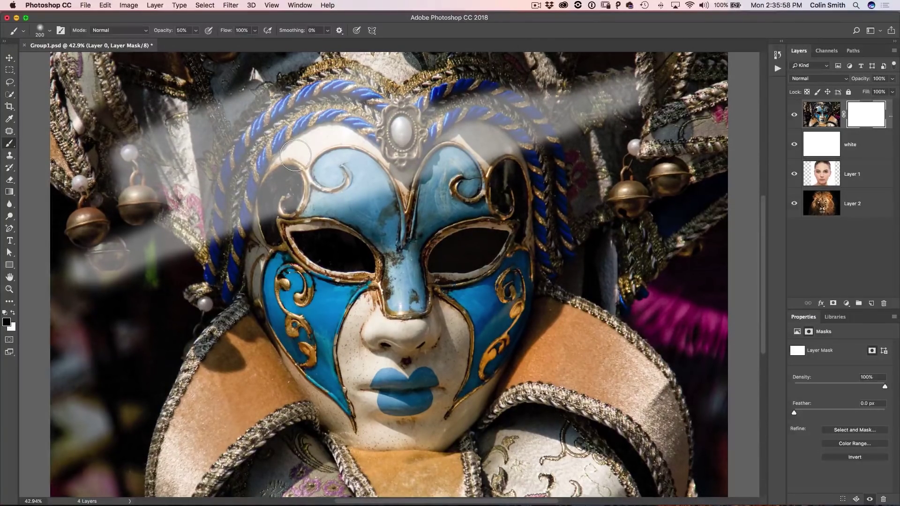
mouse_move(197, 167)
left_mouse_down()
mouse_move(347, 82)
mouse_move(92, 225)
mouse_move(375, 108)
mouse_move(345, 164)
mouse_move(169, 202)
mouse_move(121, 231)
mouse_move(348, 145)
mouse_move(211, 192)
mouse_move(342, 121)
mouse_move(337, 150)
left_mouse_up()
key("super+z")
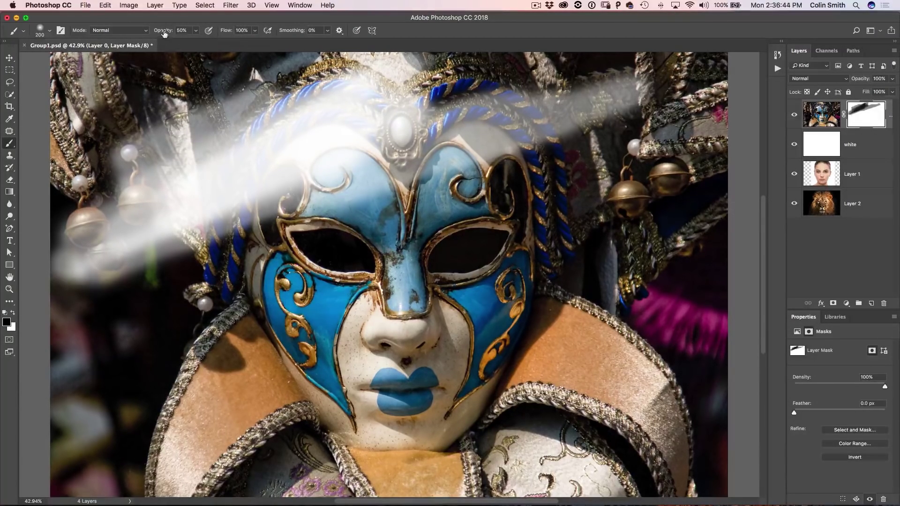
- Set the brush opacity to 100% and the foreground color to a grey with 50% brightness
key("0")
left_click(7, 322)
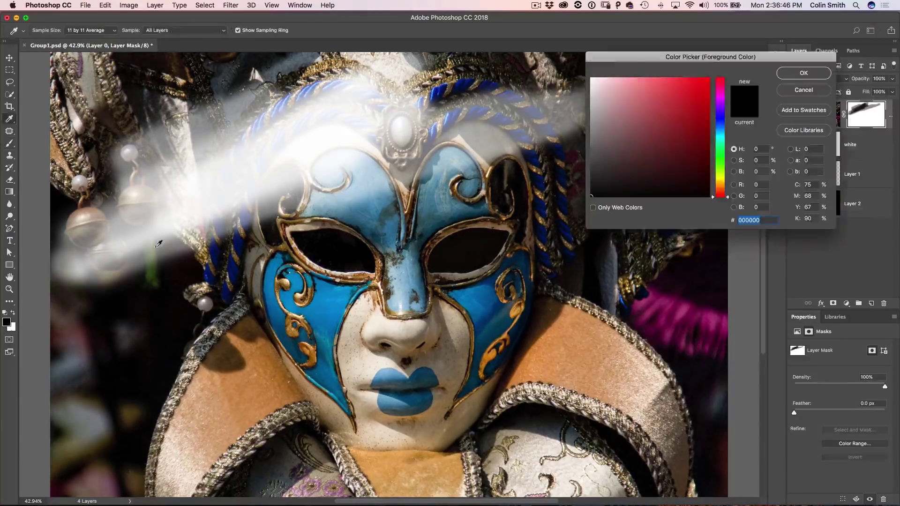
left_click(760, 171)
type("50")
left_click(813, 74)
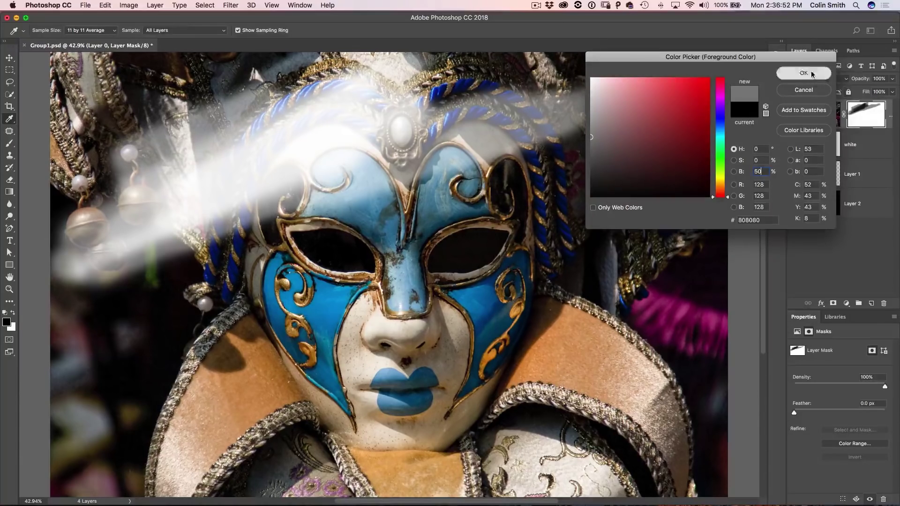
- Enlarge the brush to 1000 px and paint grey across the upper part and left side of Layer 0's mask
key("bracketright")
key("bracketright")
key("bracketright")
key("bracketright")
key("bracketright")
key("bracketright")
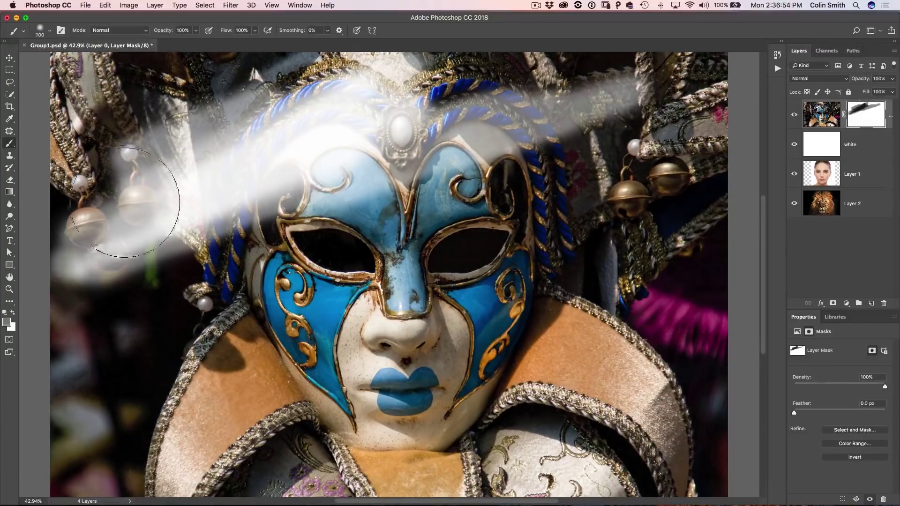
mouse_move(154, 206)
left_mouse_down()
mouse_move(359, 145)
mouse_move(290, 276)
mouse_move(586, 187)
mouse_move(646, 127)
mouse_move(1, 169)
mouse_move(71, 84)
mouse_move(126, 281)
left_mouse_up()
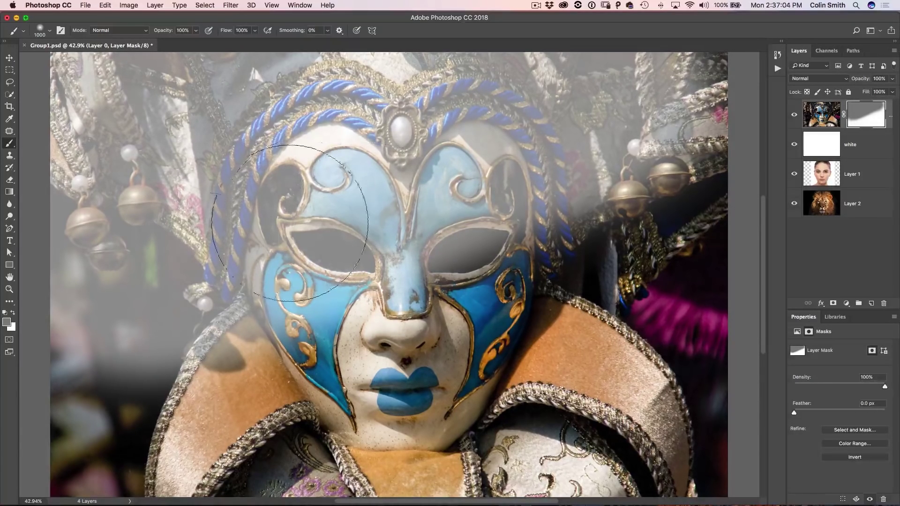
- Set the foreground color to black and fill Layer 0's mask with the white background color
left_click(7, 323)
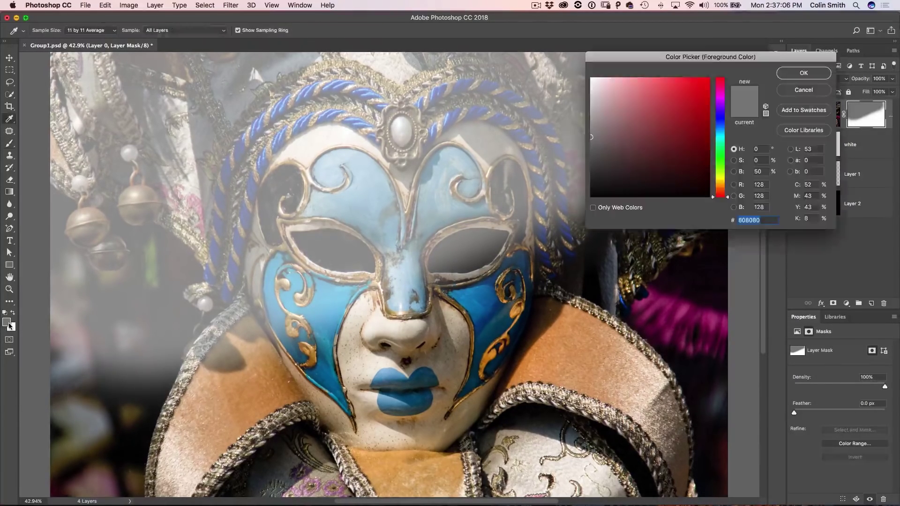
left_click(493, 246)
left_click(798, 74)
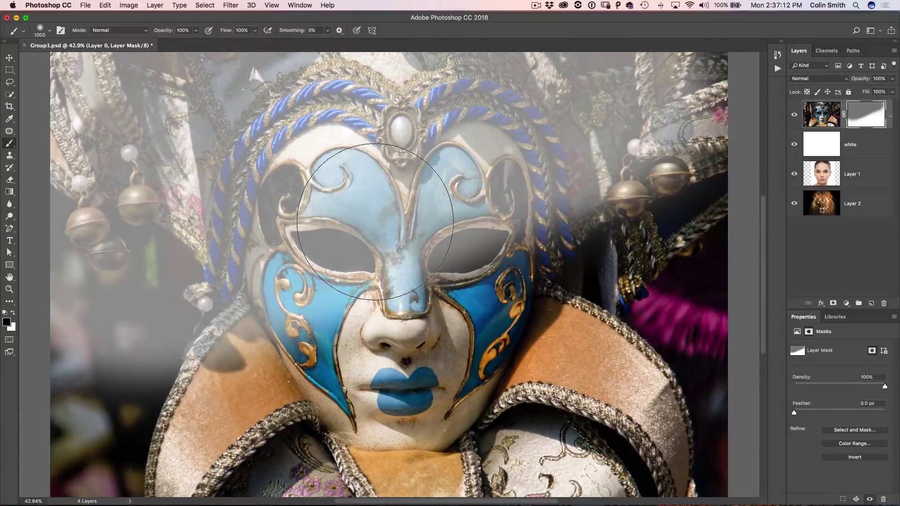
key("super+BackSpace")
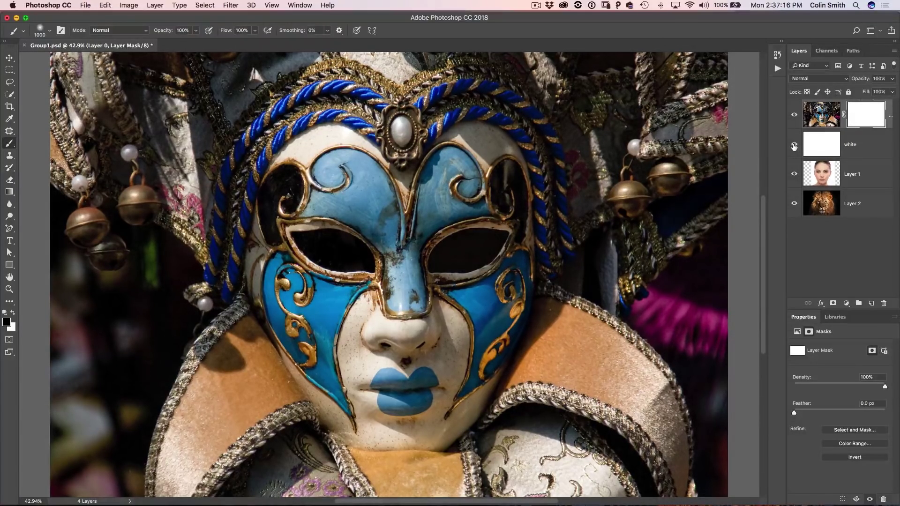
- Delete the white layer and paint black over both eye openings on Layer 0's mask with a soft 150 px brush
left_click_drag(864, 154, 883, 302)
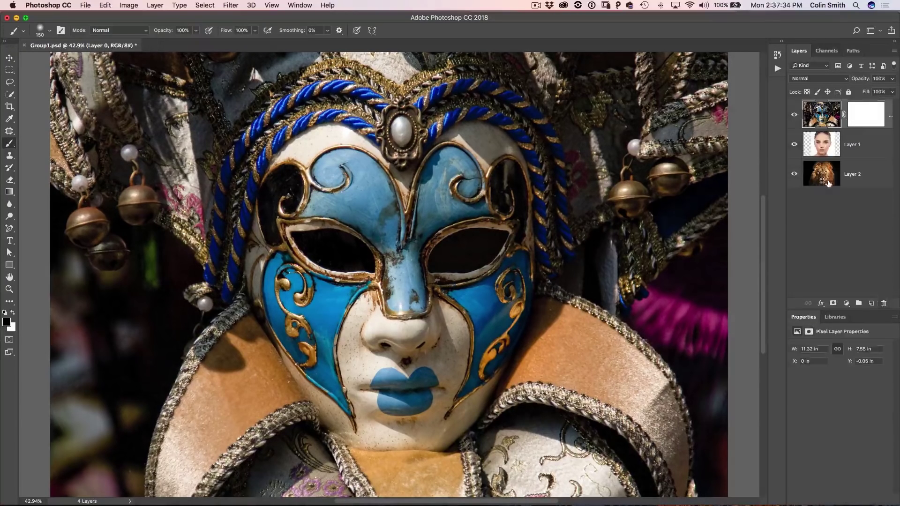
left_click(864, 117)
mouse_move(488, 247)
left_mouse_down()
mouse_move(444, 261)
mouse_move(490, 248)
mouse_move(492, 239)
mouse_move(470, 243)
mouse_move(466, 265)
mouse_move(443, 262)
mouse_move(454, 243)
left_mouse_up()
mouse_move(317, 252)
left_mouse_down()
mouse_move(300, 238)
mouse_move(359, 256)
mouse_move(349, 265)
mouse_move(324, 256)
mouse_move(363, 263)
mouse_move(302, 241)
mouse_move(351, 256)
mouse_move(363, 269)
mouse_move(365, 262)
left_mouse_up()
mouse_move(462, 260)
left_mouse_down()
mouse_move(469, 269)
mouse_move(436, 261)
mouse_move(501, 237)
mouse_move(470, 253)
left_mouse_up()
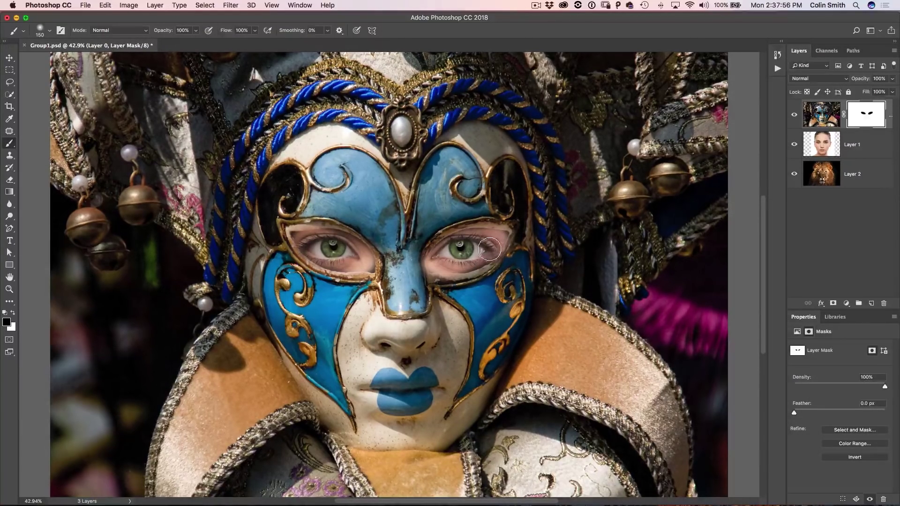
mouse_move(502, 241)
left_mouse_down()
mouse_move(474, 241)
mouse_move(491, 268)
mouse_move(521, 253)
mouse_move(522, 241)
mouse_move(514, 256)
mouse_move(522, 241)
mouse_move(501, 275)
mouse_move(517, 253)
mouse_move(515, 249)
left_mouse_up()
key("x")
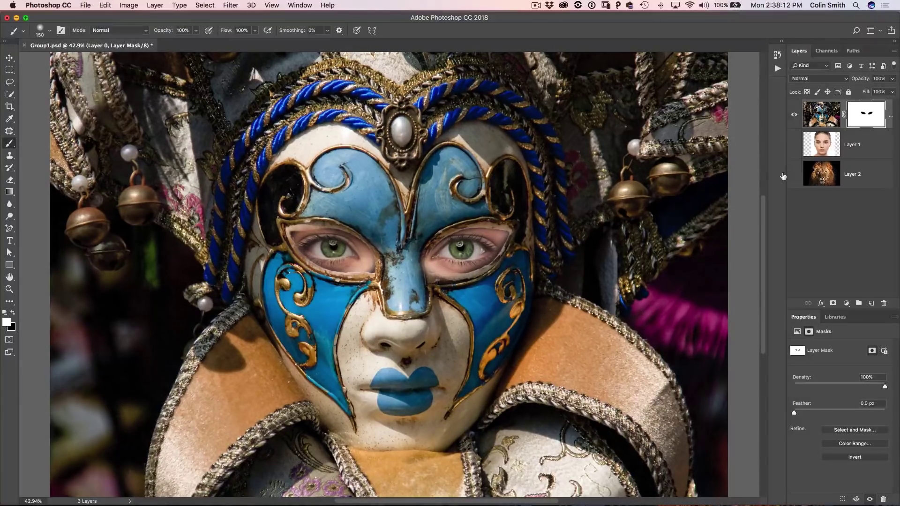
- Toggle the visibility of the layers beneath to compare what shows through the mask's eye openings
left_click(793, 144)
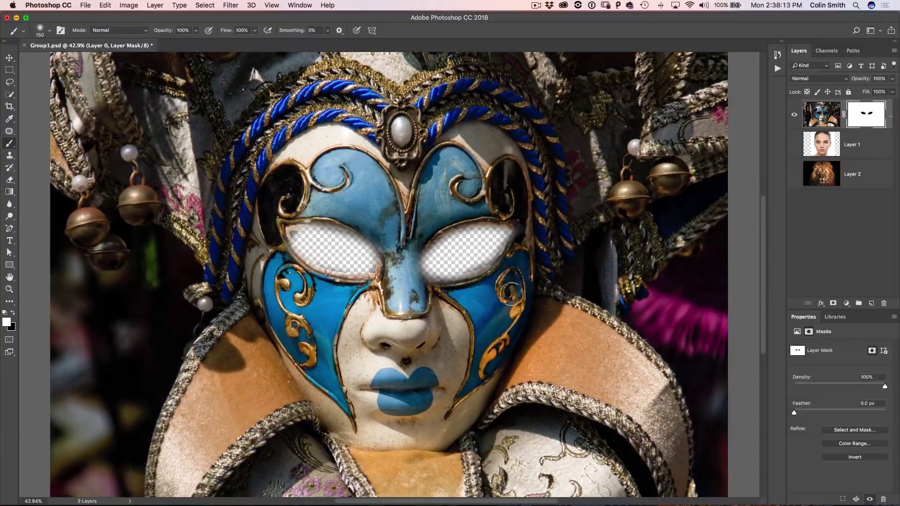
left_click(794, 145)
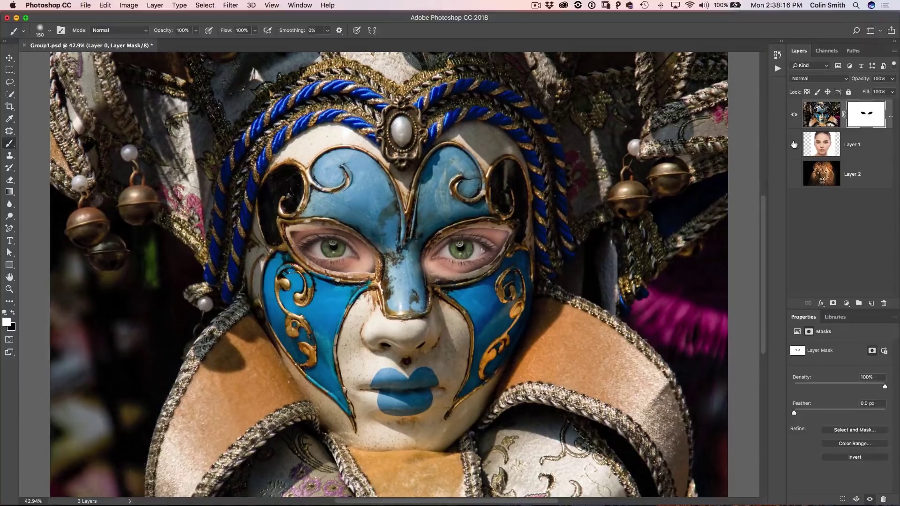
left_click(793, 145)
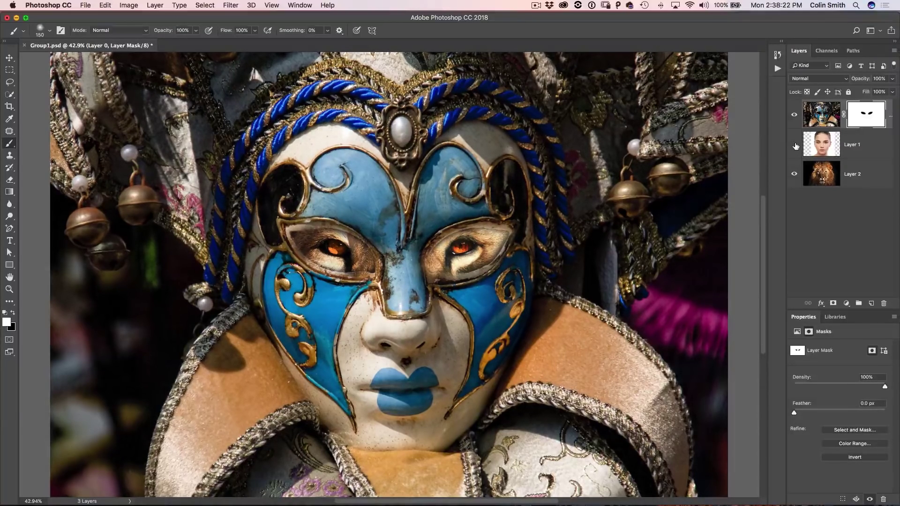
left_click(793, 145)
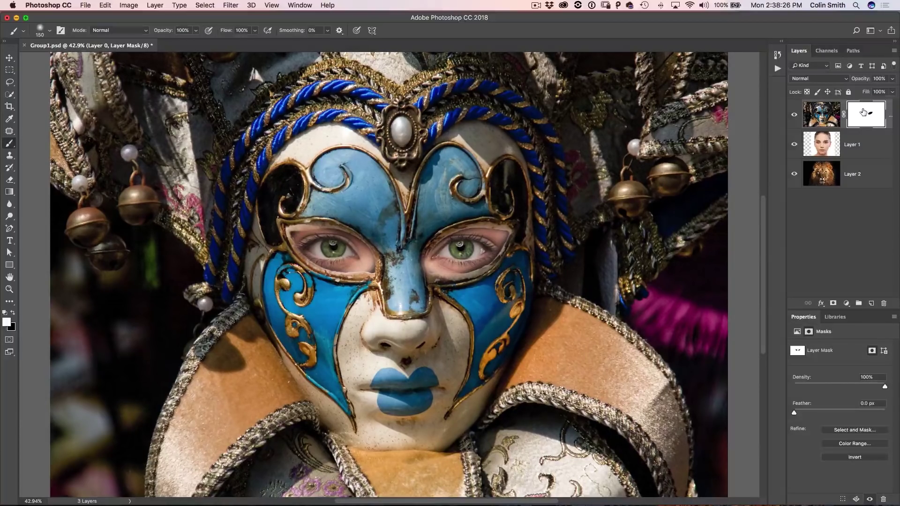
- Hide Layer 0 and add a layer mask to Layer 1
left_click(794, 116)
left_click(852, 141)
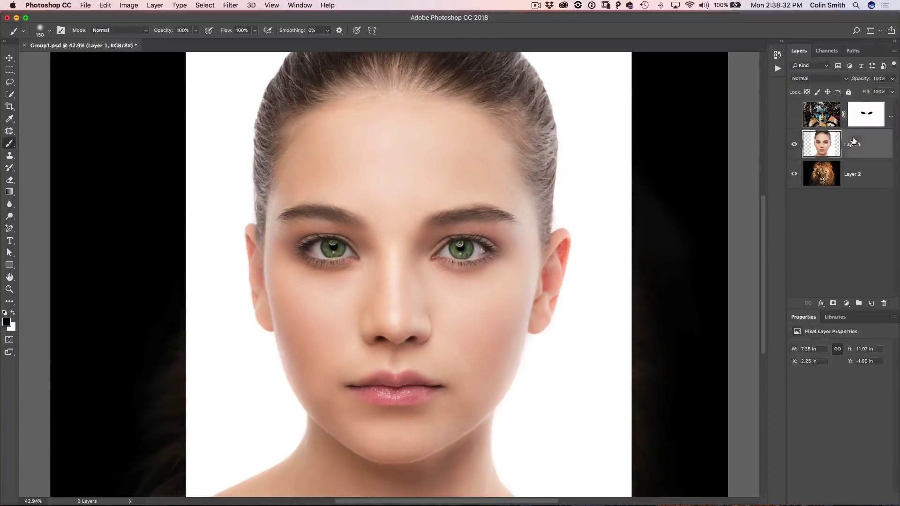
left_click(832, 303)
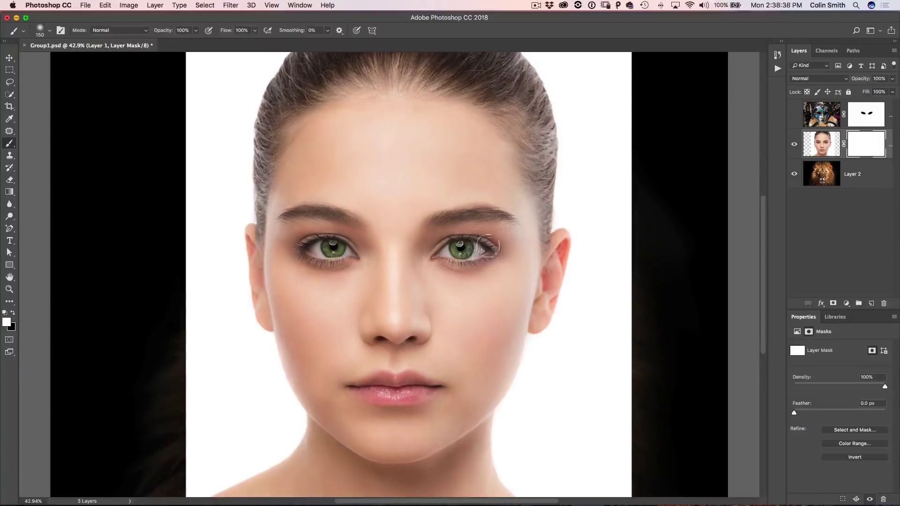
- Paint black over both of the woman's eyes on Layer 1's mask and paint white to restore them
key("x")
mouse_move(469, 248)
left_mouse_down()
mouse_move(445, 247)
mouse_move(489, 249)
left_mouse_up()
mouse_move(327, 253)
left_mouse_down()
mouse_move(312, 249)
mouse_move(344, 257)
mouse_move(366, 248)
mouse_move(328, 256)
mouse_move(351, 253)
left_mouse_up()
key("x")
mouse_move(420, 259)
left_mouse_down()
mouse_move(450, 262)
mouse_move(432, 250)
mouse_move(482, 275)
mouse_move(513, 238)
left_mouse_up()
- Try painting with a grey of 48% brightness around the woman's right-hand eye on Layer 1's mask, and undo the stroke
left_click(11, 324)
left_click(593, 139)
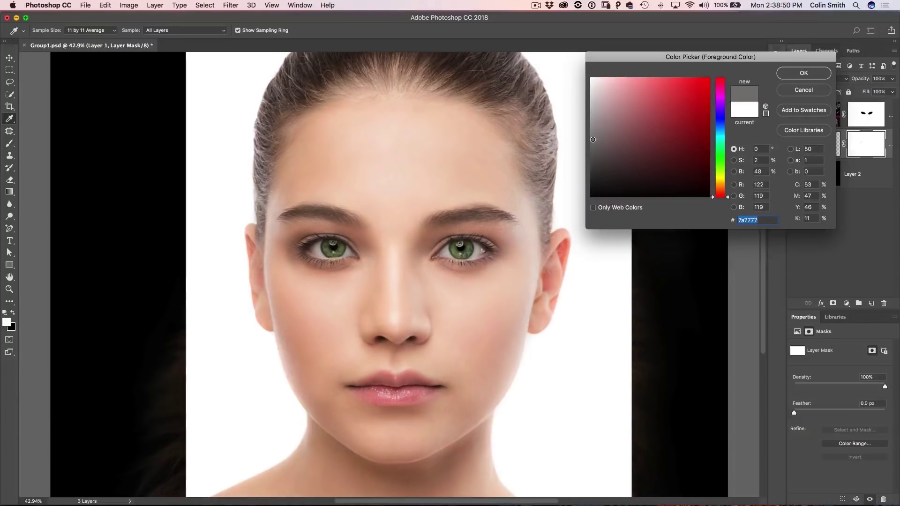
left_click(798, 74)
key("b")
mouse_move(468, 242)
left_mouse_down()
mouse_move(493, 230)
mouse_move(506, 249)
mouse_move(471, 282)
mouse_move(458, 182)
left_mouse_up()
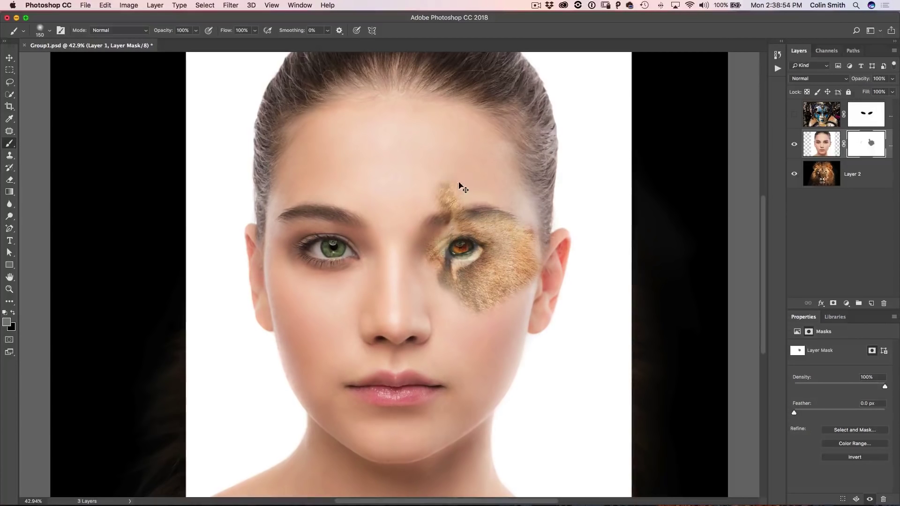
key("super+z")
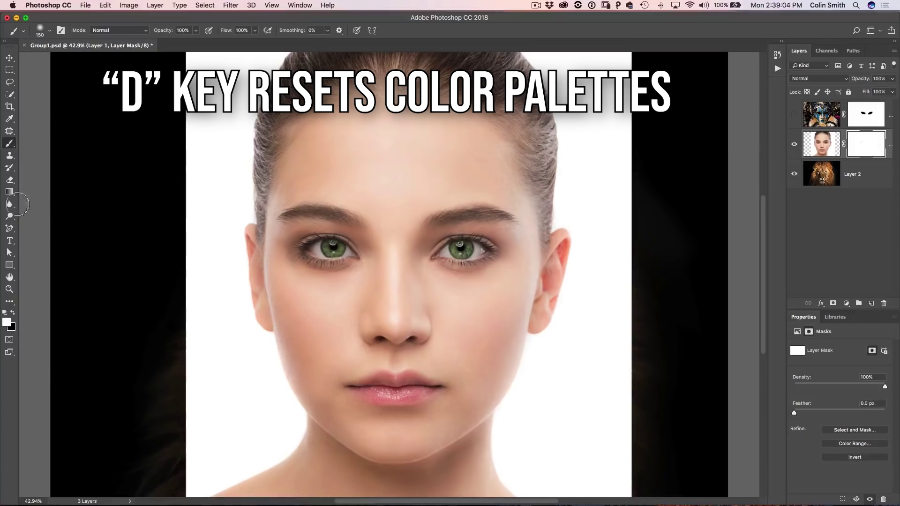
- Draw a white-to-black linear gradient down the middle of the face on Layer 1's mask
left_click(9, 192)
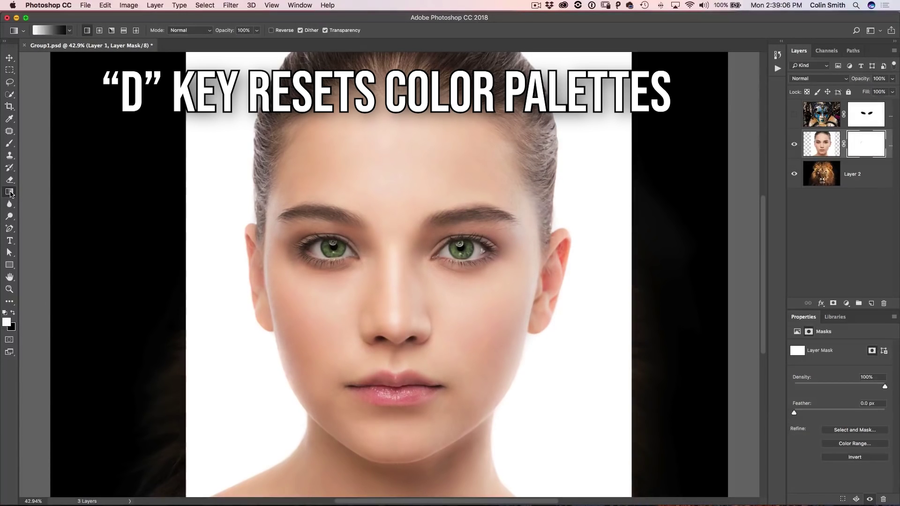
left_click(69, 31)
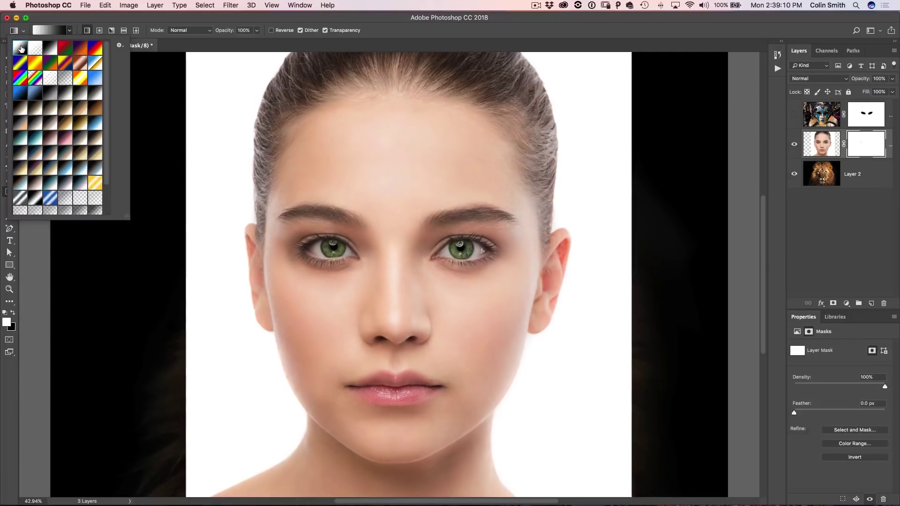
left_click(84, 17)
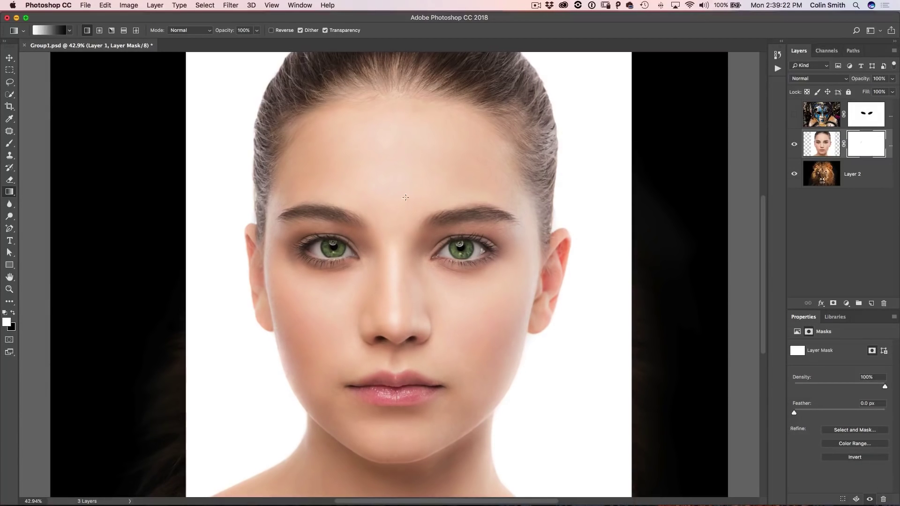
left_click_drag(383, 237, 403, 353)
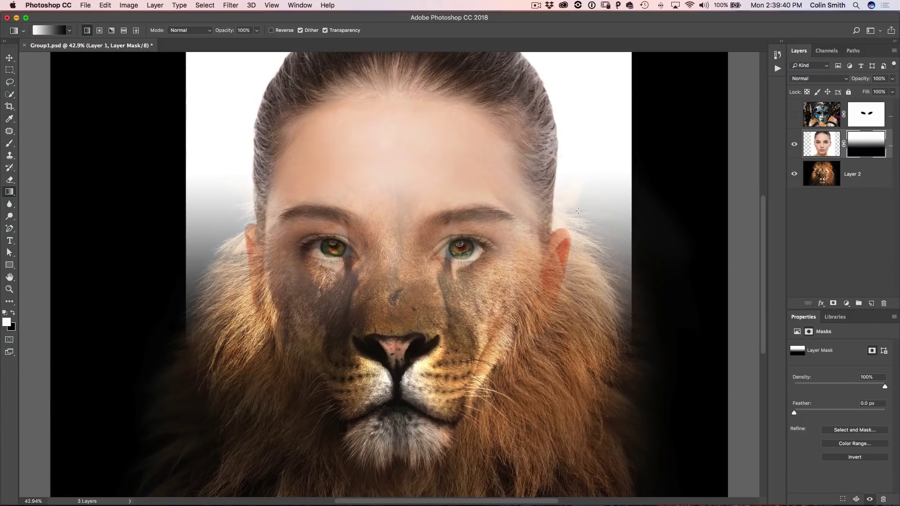
- Redraw the gradient on Layer 1's mask in varying directions and lengths, ending with black above the forehead fading to white below the eyes
left_click_drag(401, 214, 393, 178)
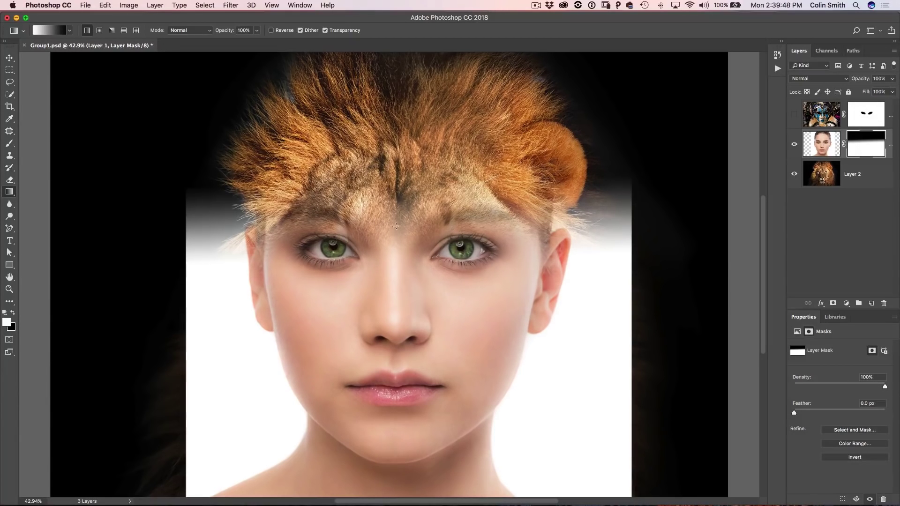
left_click_drag(392, 268, 394, 136)
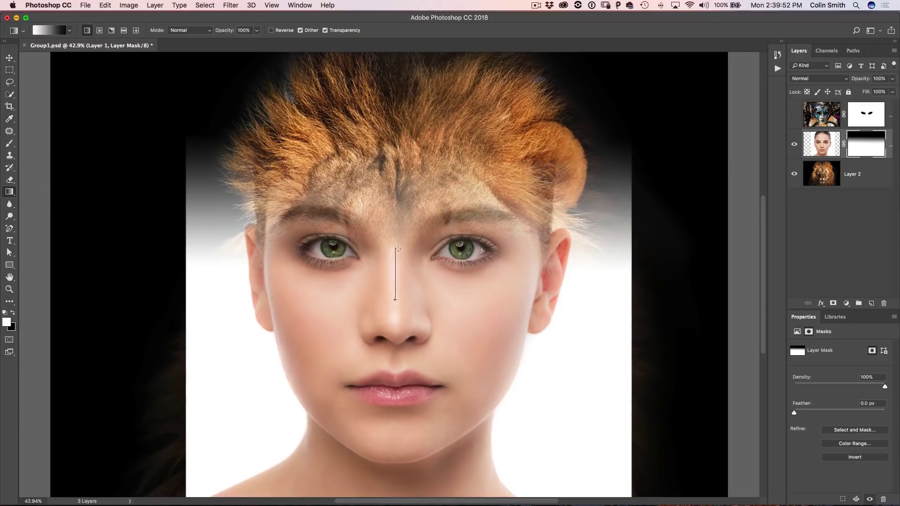
left_click_drag(398, 249, 404, 260)
left_click_drag(395, 312, 401, 331)
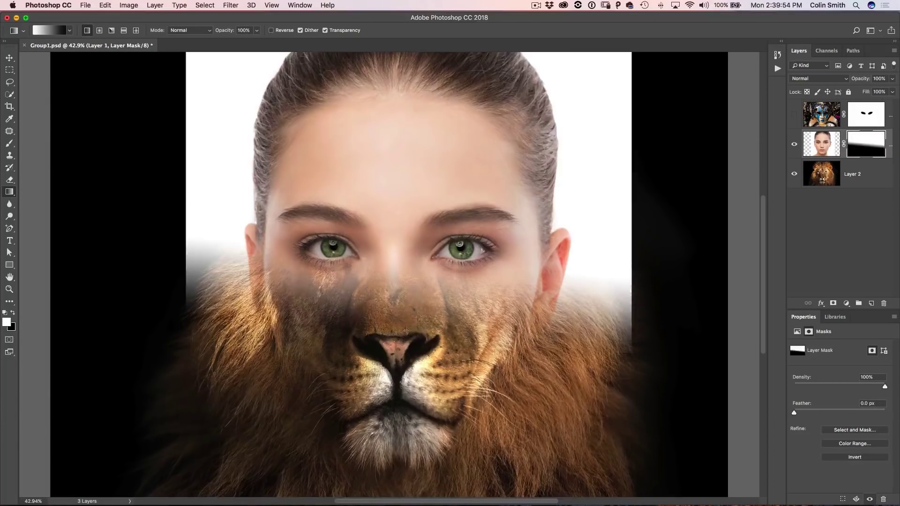
left_click_drag(405, 167, 397, 142)
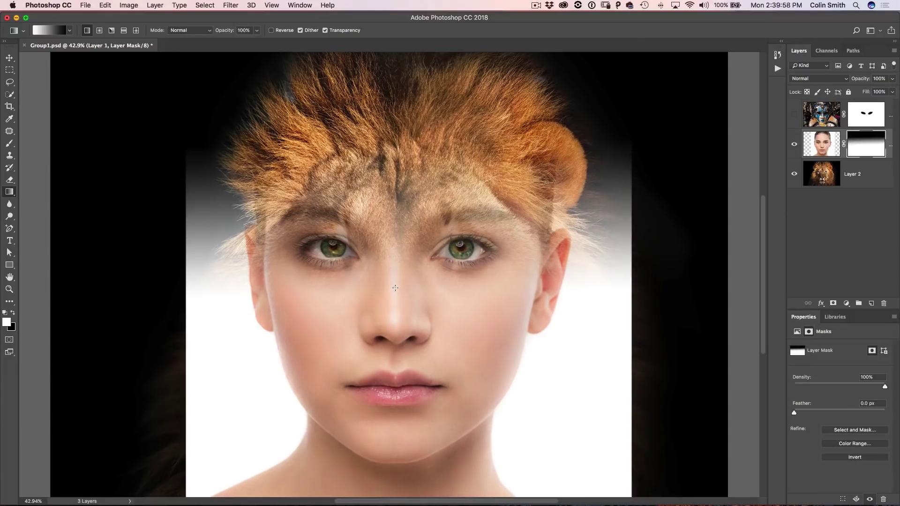
left_click_drag(407, 218, 398, 169)
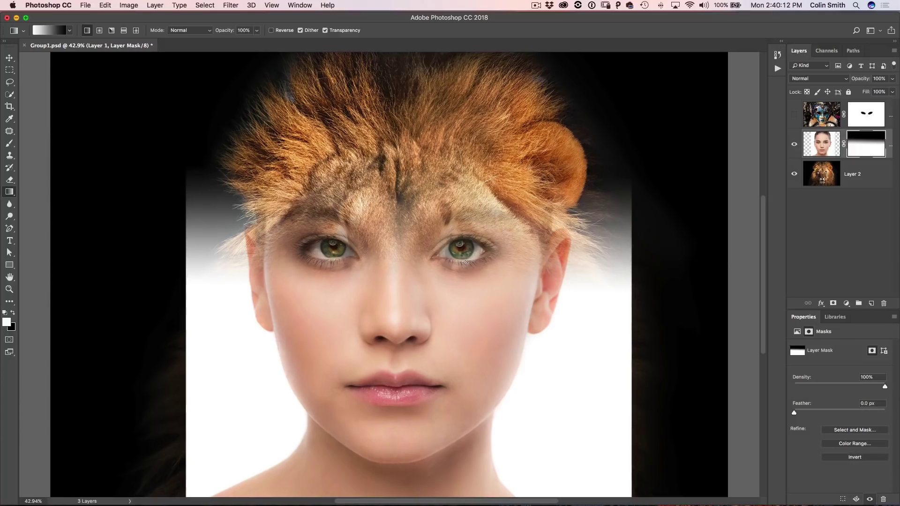
- Paint white over both eyes and the upper cheeks on Layer 1's mask with a soft 250 px brush
key("b")
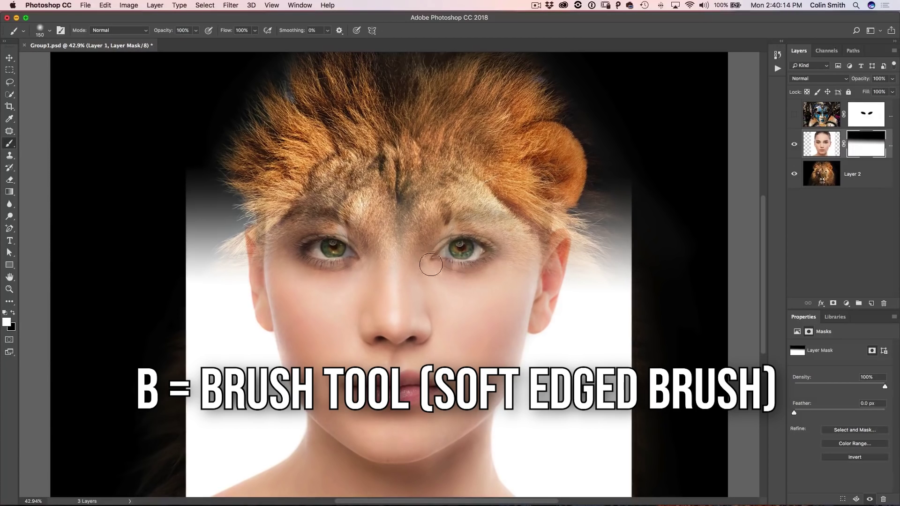
key("bracketright")
key("bracketright")
key("bracketright")
mouse_move(459, 257)
left_mouse_down()
mouse_move(458, 251)
mouse_move(498, 258)
mouse_move(462, 244)
mouse_move(434, 256)
mouse_move(504, 266)
left_mouse_up()
mouse_move(401, 287)
left_mouse_down()
mouse_move(323, 244)
mouse_move(359, 252)
mouse_move(317, 243)
mouse_move(295, 256)
mouse_move(329, 246)
mouse_move(355, 257)
mouse_move(322, 238)
mouse_move(298, 241)
mouse_move(309, 261)
mouse_move(412, 275)
mouse_move(446, 263)
mouse_move(439, 255)
mouse_move(455, 242)
mouse_move(440, 246)
mouse_move(497, 241)
mouse_move(514, 254)
mouse_move(510, 264)
mouse_move(501, 249)
mouse_move(476, 304)
left_mouse_up()
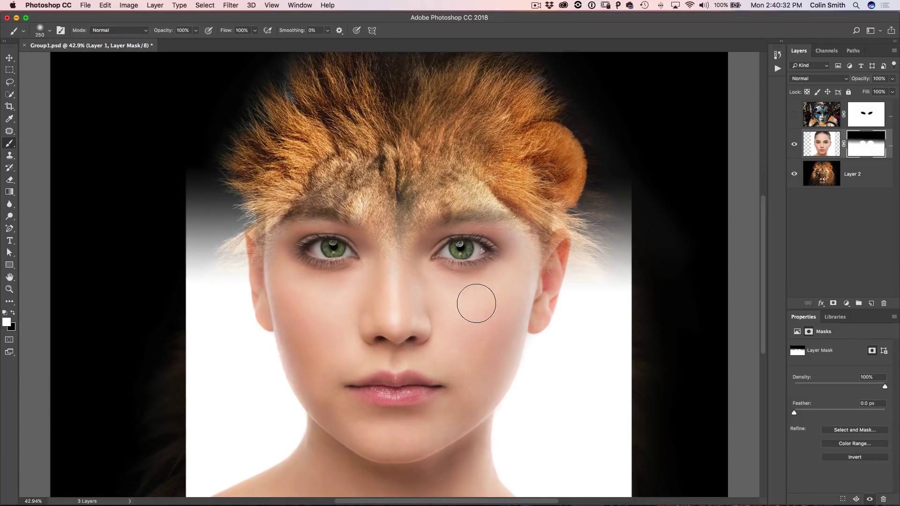
mouse_move(476, 303)
left_mouse_down()
mouse_move(417, 261)
mouse_move(397, 277)
mouse_move(395, 293)
mouse_move(395, 261)
mouse_move(391, 268)
left_mouse_up()
- Paint black at 21% brush opacity over the nose, brows and right-hand hairline on Layer 1's mask
key("x")
left_click_drag(164, 34, 150, 36)
mouse_move(392, 257)
left_mouse_down()
mouse_move(390, 297)
mouse_move(394, 274)
mouse_move(404, 301)
mouse_move(393, 301)
mouse_move(390, 316)
mouse_move(404, 302)
mouse_move(400, 248)
mouse_move(426, 217)
mouse_move(391, 222)
mouse_move(347, 196)
left_mouse_up()
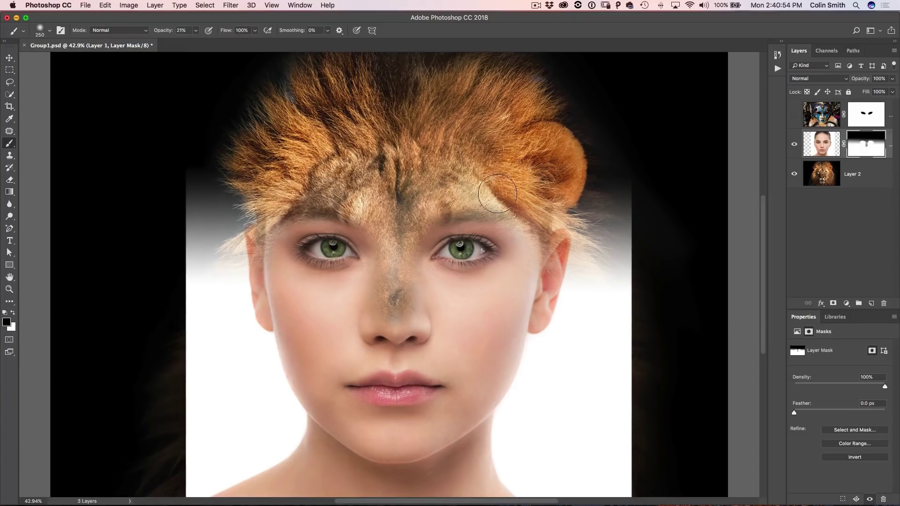
mouse_move(469, 192)
left_mouse_down()
mouse_move(531, 213)
mouse_move(583, 247)
mouse_move(574, 251)
mouse_move(617, 273)
mouse_move(609, 276)
mouse_move(650, 312)
mouse_move(647, 292)
mouse_move(674, 301)
mouse_move(638, 297)
mouse_move(613, 272)
mouse_move(604, 250)
mouse_move(611, 236)
mouse_move(597, 266)
left_mouse_up()
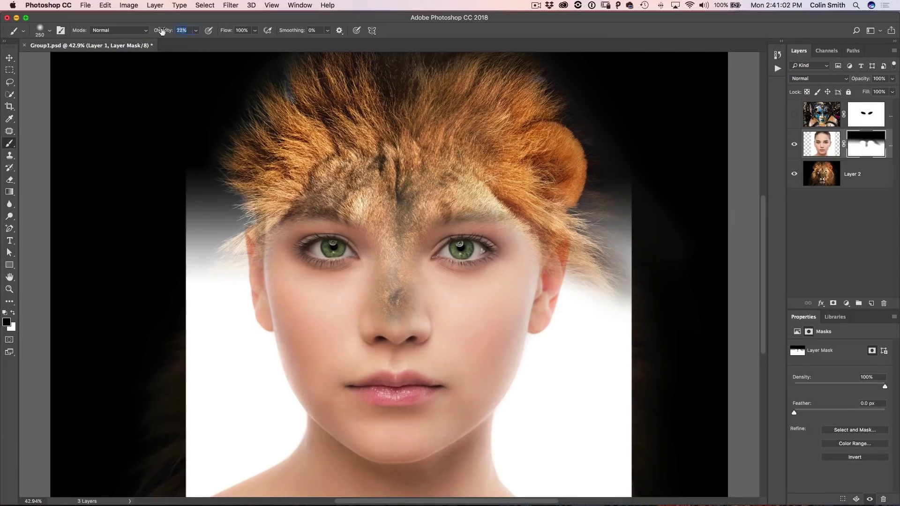
- Set the brush opacity to 100%, enlarge the brush to 600 px and paint black over the white background beside the woman on Layer 1's mask
type("97")
key("Return")
left_click_drag(165, 31, 170, 31)
key("bracketright")
key("bracketright")
left_click_drag(628, 231, 610, 248)
key("bracketright")
key("bracketright")
key("bracketright")
mouse_move(633, 196)
left_mouse_down()
mouse_move(642, 231)
mouse_move(603, 322)
mouse_move(577, 436)
mouse_move(612, 402)
left_mouse_up()
mouse_move(646, 324)
left_mouse_down()
mouse_move(662, 151)
mouse_move(670, 296)
mouse_move(656, 389)
left_mouse_up()
mouse_move(158, 243)
left_mouse_down()
mouse_move(180, 188)
mouse_move(175, 221)
mouse_move(176, 190)
mouse_move(192, 328)
mouse_move(181, 470)
mouse_move(186, 403)
mouse_move(180, 435)
mouse_move(188, 444)
mouse_move(188, 412)
mouse_move(202, 388)
mouse_move(215, 414)
mouse_move(215, 397)
mouse_move(179, 308)
mouse_move(237, 406)
mouse_move(216, 409)
left_mouse_up()
- Reduce the brush to 150 px and paint black over the ears and along the face and neck edges on Layer 1's mask
key("bracketleft")
key("bracketleft")
key("bracketleft")
key("bracketleft")
key("bracketleft")
key("bracketleft")
key("bracketleft")
key("bracketleft")
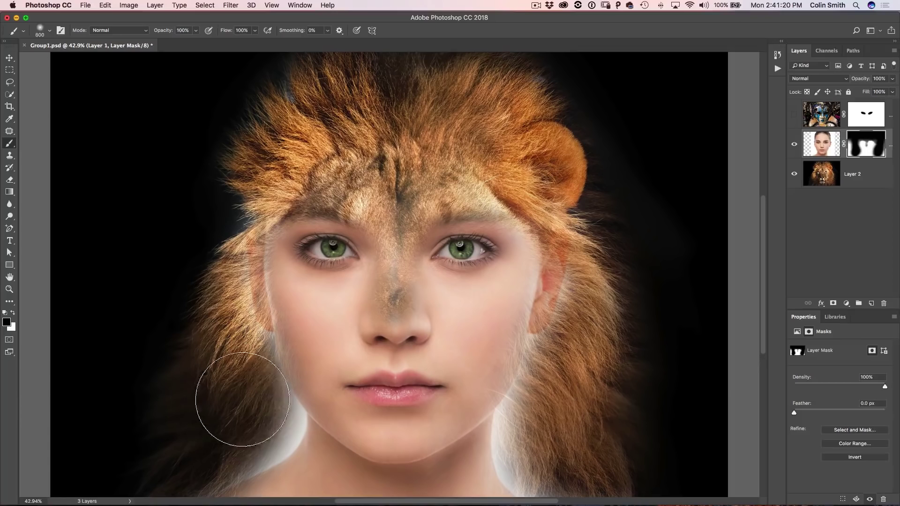
mouse_move(237, 467)
left_mouse_down()
mouse_move(283, 440)
mouse_move(292, 420)
mouse_move(279, 398)
mouse_move(293, 414)
mouse_move(279, 441)
mouse_move(225, 478)
mouse_move(271, 437)
mouse_move(257, 368)
mouse_move(288, 394)
mouse_move(241, 277)
mouse_move(277, 347)
left_mouse_up()
mouse_move(544, 225)
left_mouse_down()
mouse_move(548, 300)
mouse_move(521, 412)
mouse_move(538, 492)
mouse_move(496, 421)
left_mouse_up()
mouse_move(295, 370)
left_mouse_down()
mouse_move(237, 474)
mouse_move(241, 482)
left_mouse_up()
- Paint white over the left-hand shoulder and cheek edge on Layer 1's mask to restore them
key("x")
mouse_move(313, 451)
left_mouse_down()
mouse_move(246, 490)
mouse_move(235, 485)
left_mouse_up()
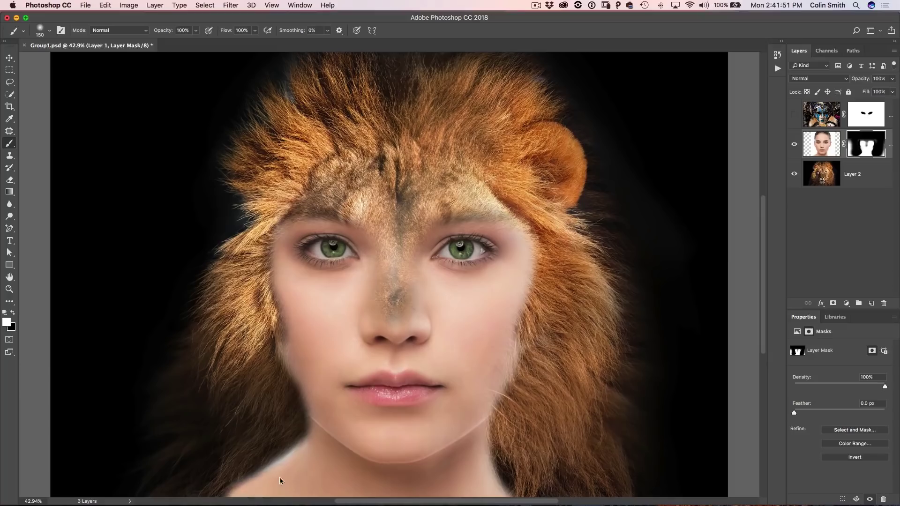
mouse_move(323, 407)
left_mouse_down()
mouse_move(309, 396)
mouse_move(301, 307)
left_mouse_up()
- Reduce the brush to 50 px and paint black along the outer edge of the left-hand cheek and jaw on Layer 1's mask
key("x")
key("bracketleft")
key("bracketleft")
key("bracketleft")
key("bracketleft")
key("bracketleft")
key("bracketleft")
key("bracketleft")
left_click_drag(272, 340, 295, 441)
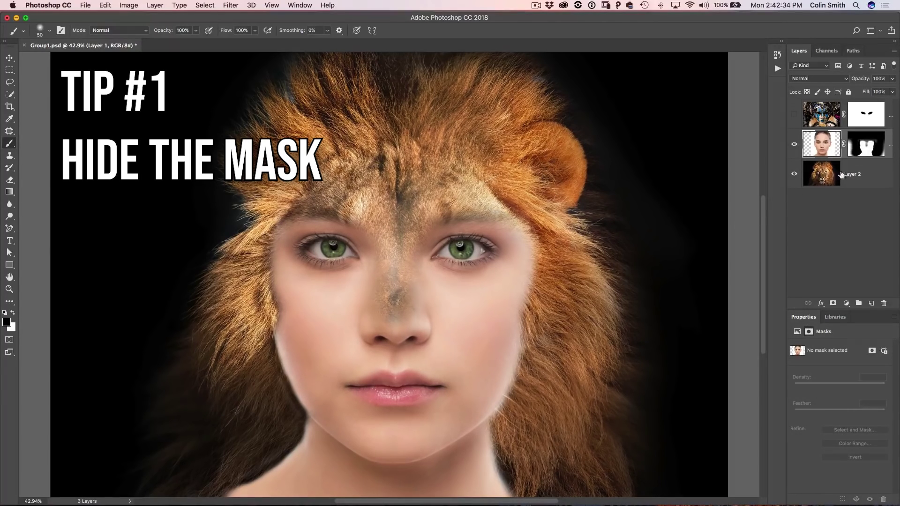
- Temporarily disable Layer 1's mask and make a Quick Selection of the woman's face below the eyes, her neck and shoulders
left_click(864, 146, "shift")
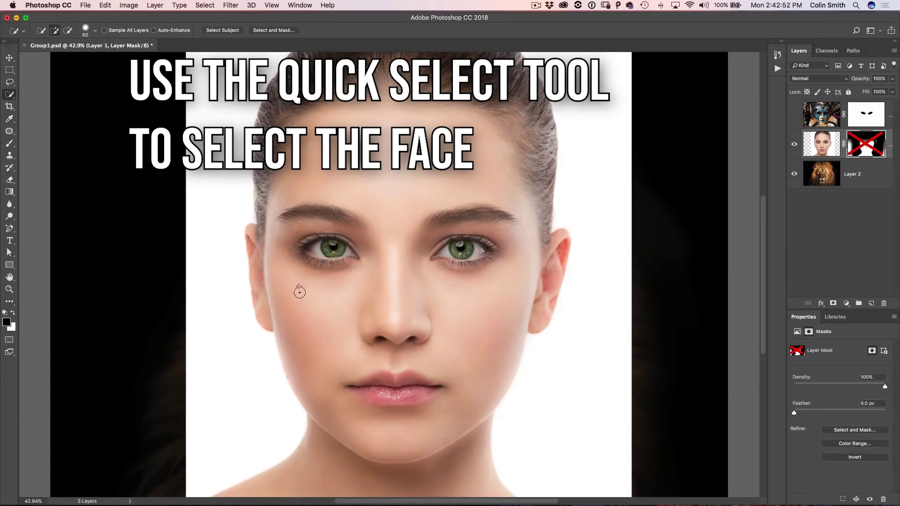
mouse_move(297, 289)
left_mouse_down()
mouse_move(307, 351)
mouse_move(321, 369)
mouse_move(396, 412)
mouse_move(461, 418)
left_mouse_up()
mouse_move(497, 351)
left_mouse_down()
mouse_move(375, 412)
mouse_move(502, 325)
mouse_move(535, 322)
left_mouse_up()
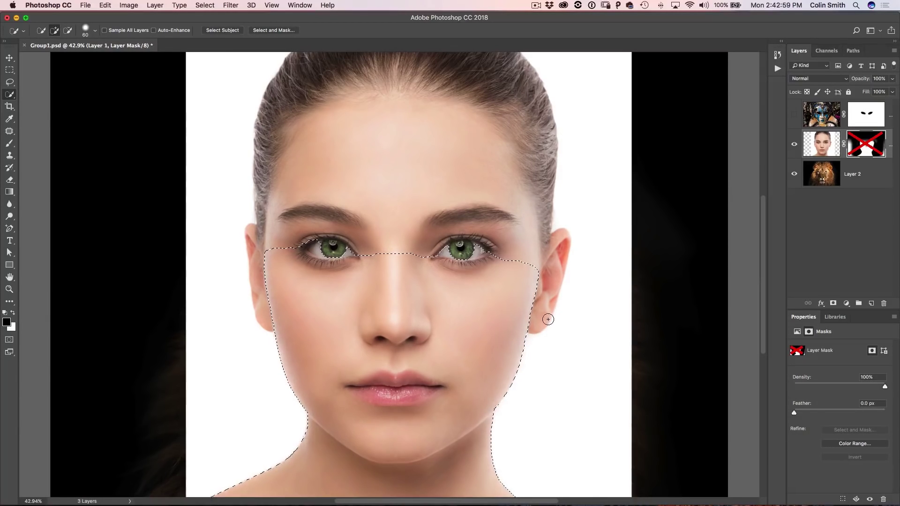
- Re-enable Layer 1's mask, refine its edges with a 125 px brush using black outside and white inside the face selection, and deselect
left_click(866, 144, "shift")
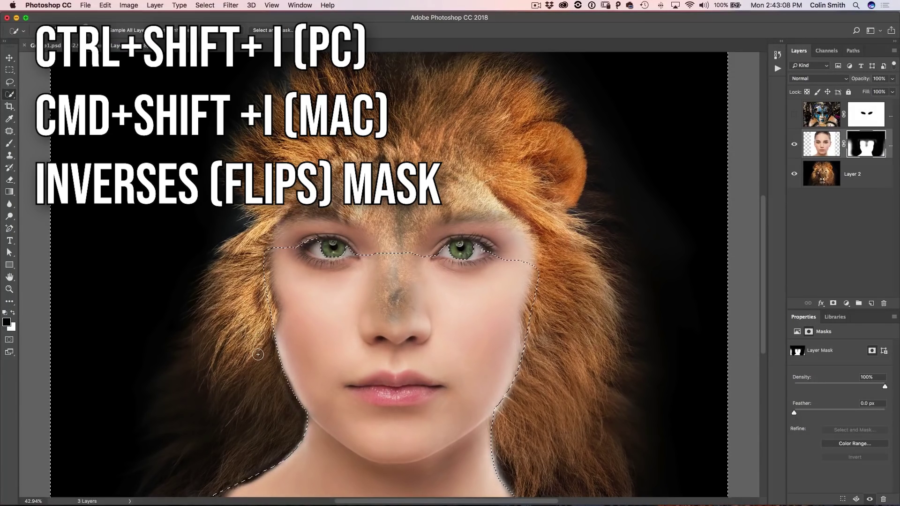
key("b")
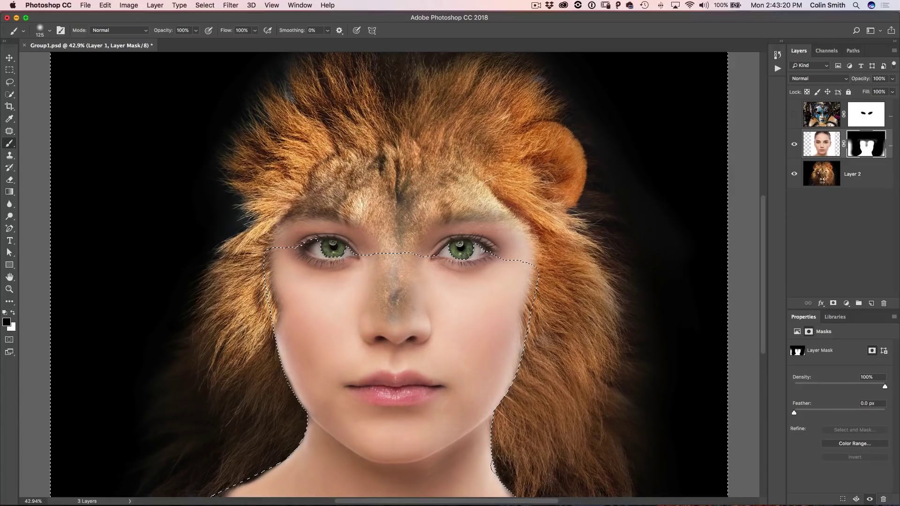
key("x")
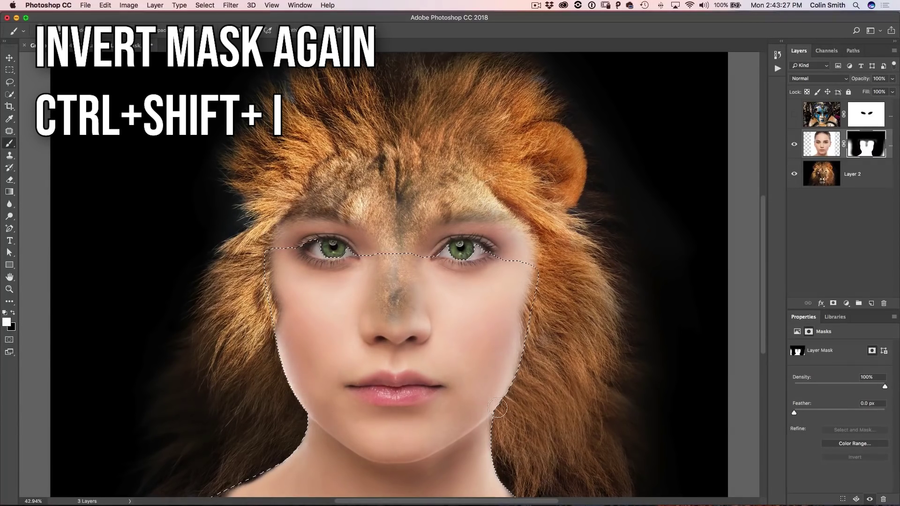
key("ctrl+d")
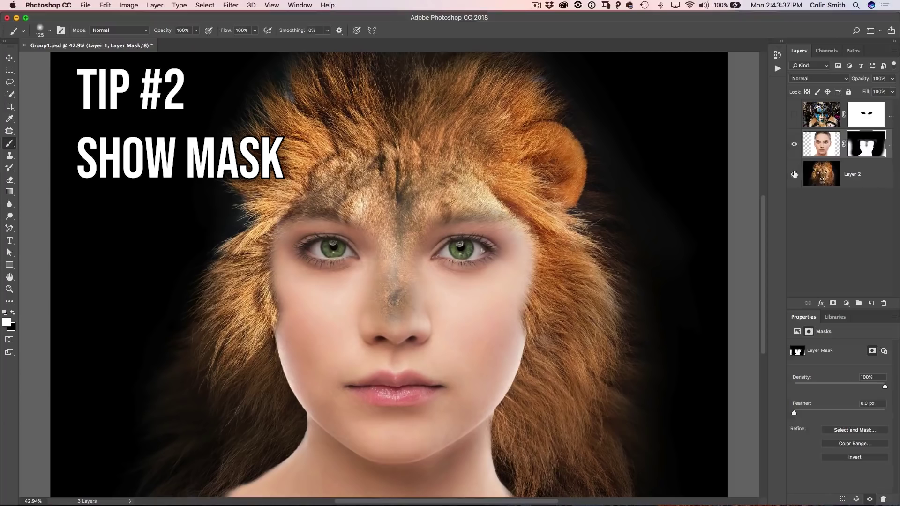
- Inspect Layer 1's mask on its own in greyscale and as a red overlay, returning to the normal image view
left_click(866, 149, "alt")
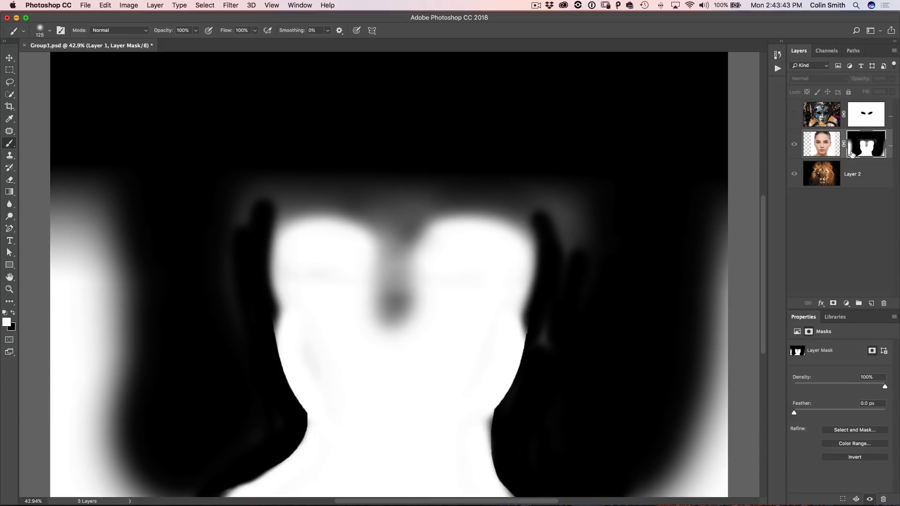
left_click(824, 141)
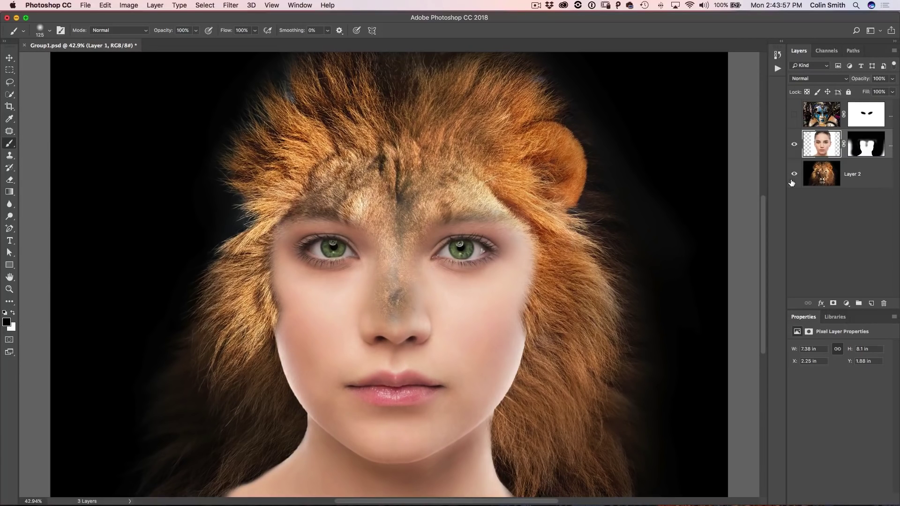
key("backslash")
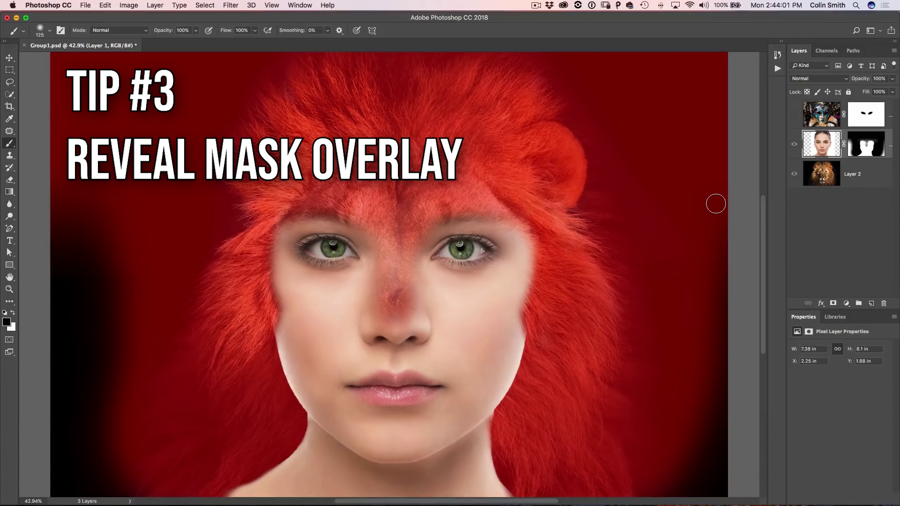
key("backslash")
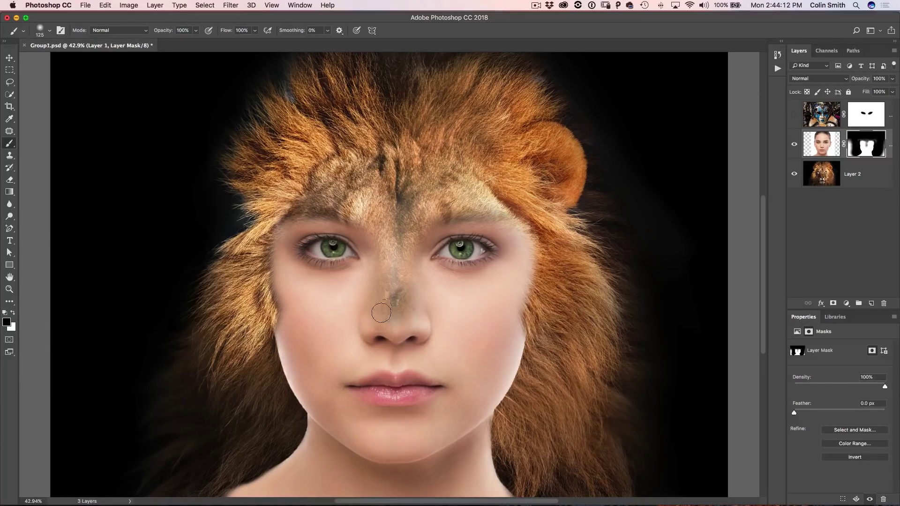
- Paint white over the nose on Layer 1's mask with a 300 px brush at 10% opacity, and feather the mask 1.8 px
key("x")
key("bracketright")
key("bracketright")
key("bracketright")
key("bracketright")
key("bracketright")
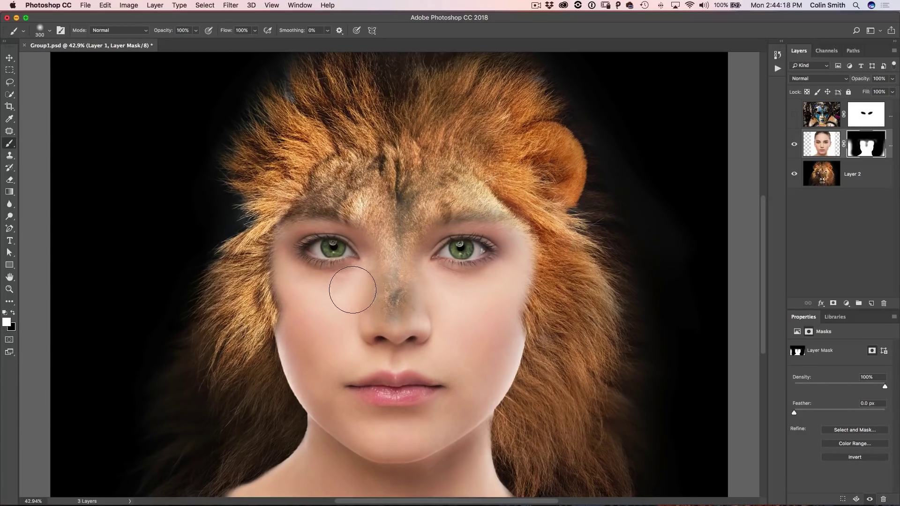
key("1")
mouse_move(390, 317)
left_mouse_down()
mouse_move(390, 289)
mouse_move(380, 314)
mouse_move(406, 313)
mouse_move(411, 321)
mouse_move(375, 281)
mouse_move(396, 280)
mouse_move(414, 316)
mouse_move(396, 267)
mouse_move(390, 320)
left_mouse_up()
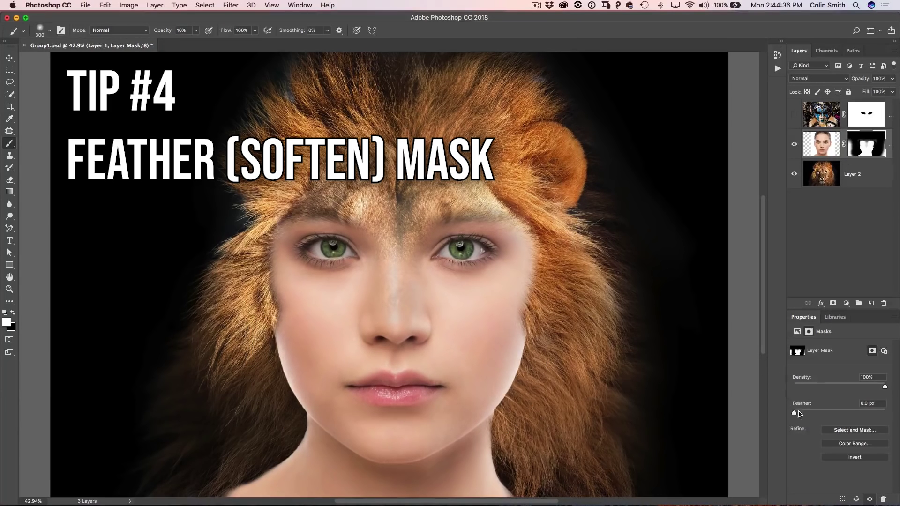
left_click_drag(794, 414, 804, 414)
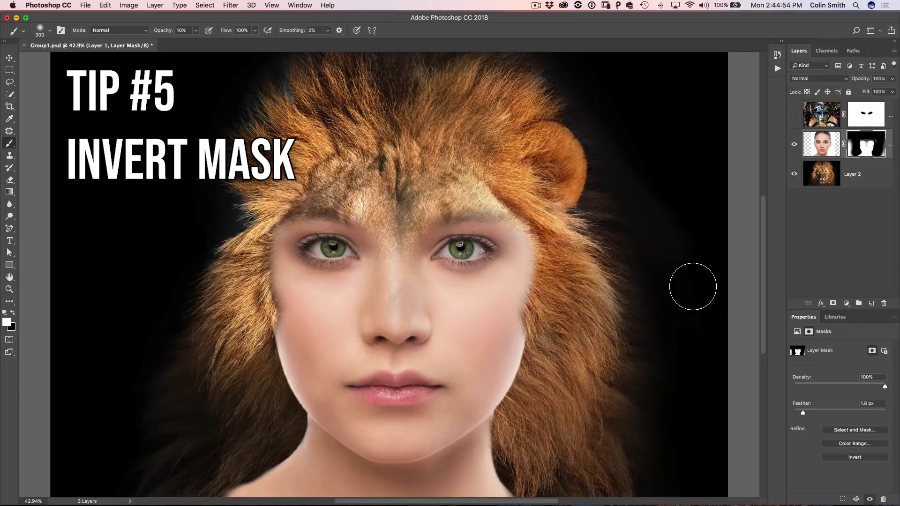
- Invert Layer 1's mask and invert it back, two times over, and load the mask as a selection
key("super+i")
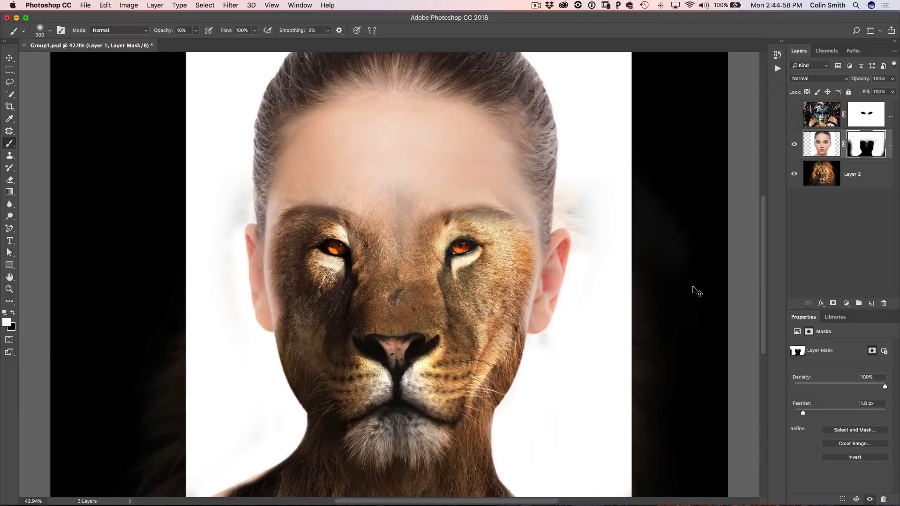
key("super+i")
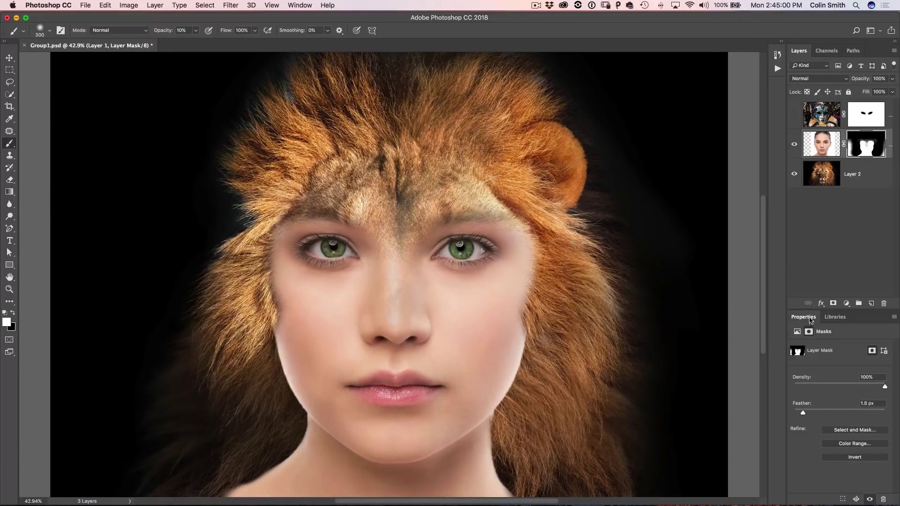
left_click(852, 458)
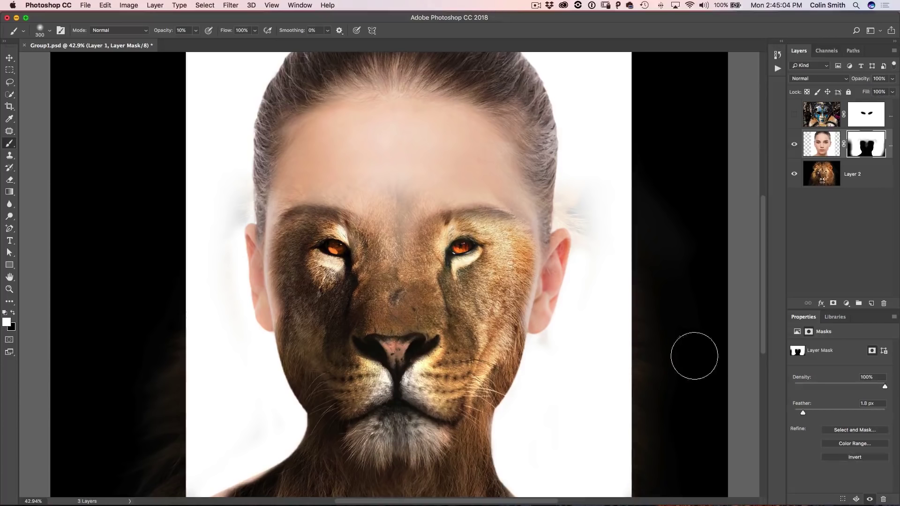
left_click(855, 457)
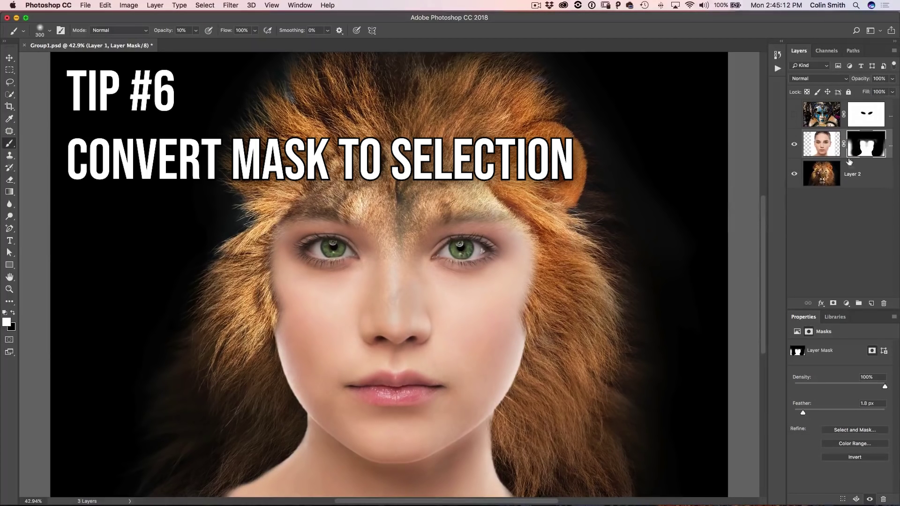
left_click(863, 148, "super")
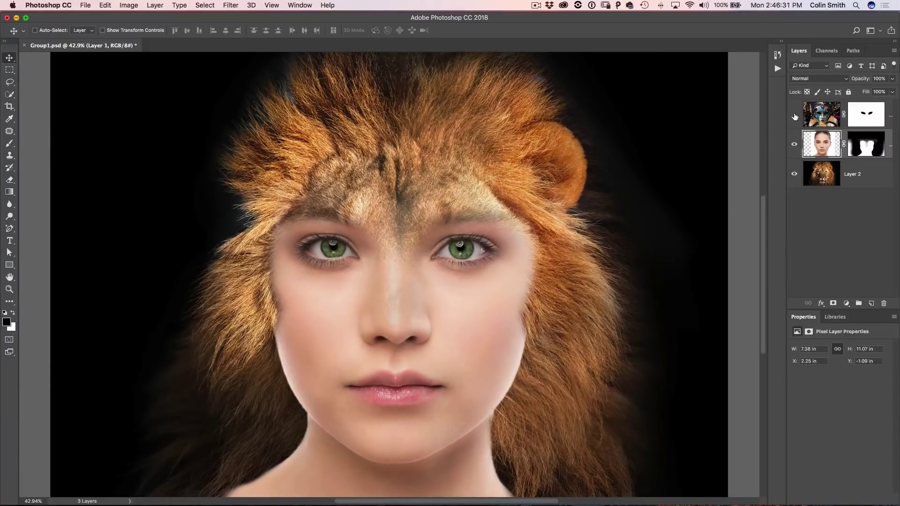
- Show the carnival mask layer above the woman, select it and open its blend mode choices
left_click(793, 114)
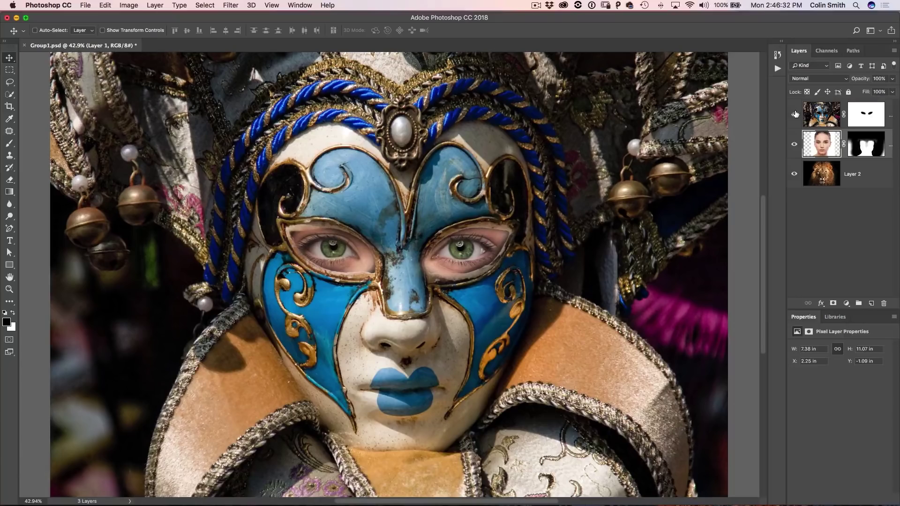
left_click(806, 114)
left_click(824, 79)
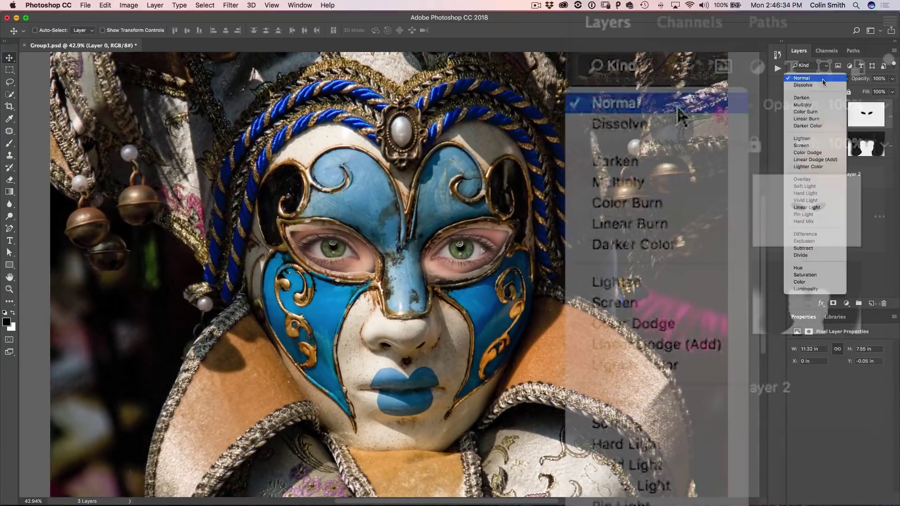
left_click(802, 180)
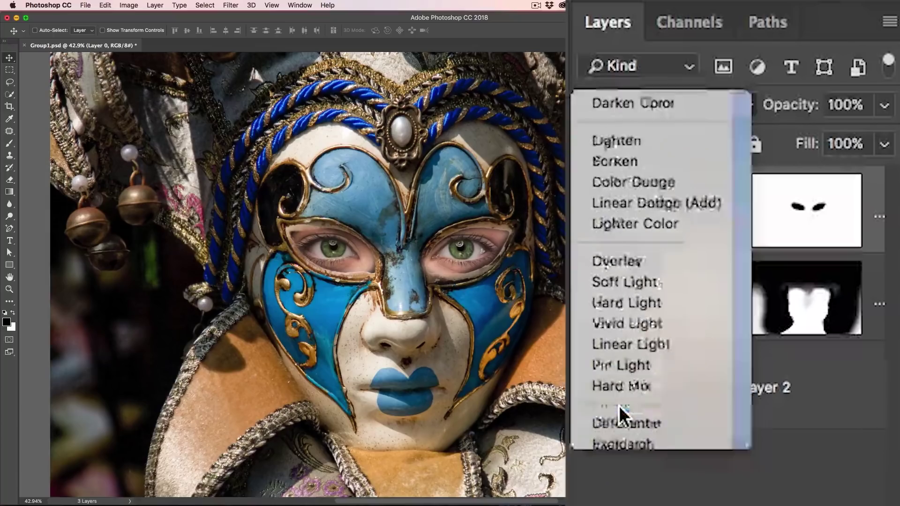